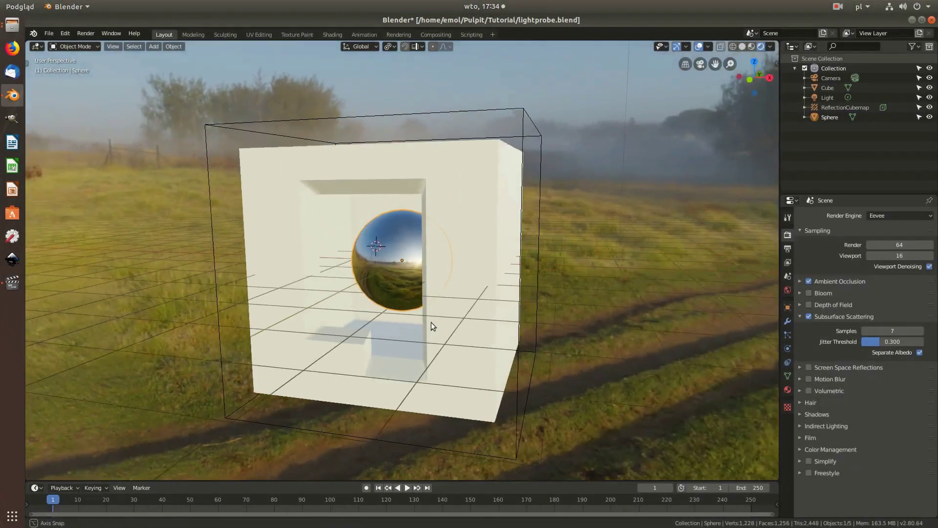
Orbit around the holed cube and metallic sphere to inspect the scene
mouse_move(467, 320)
middle_mouse_down()
mouse_move(452, 326)
mouse_move(464, 329)
mouse_move(476, 322)
mouse_move(445, 322)
middle_mouse_up()
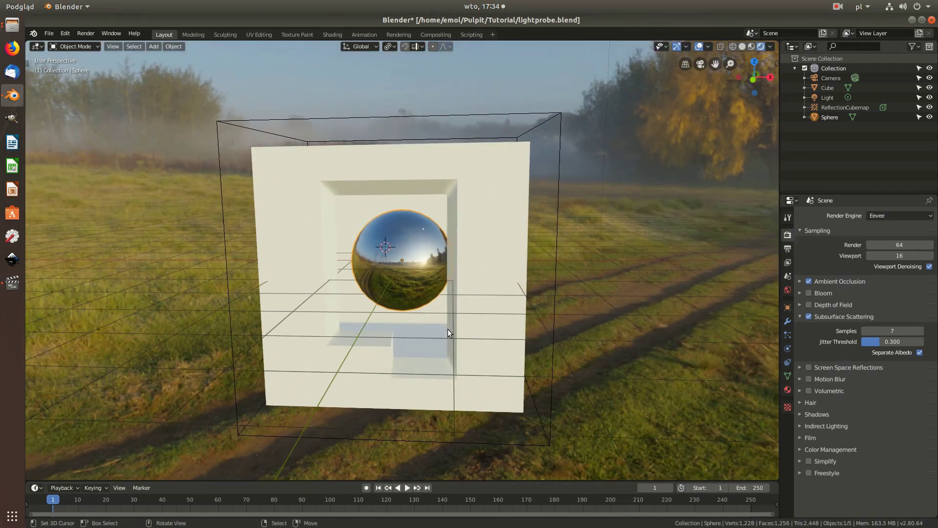
mouse_move(392, 276)
middle_mouse_down()
mouse_move(430, 290)
mouse_move(404, 284)
middle_mouse_up()
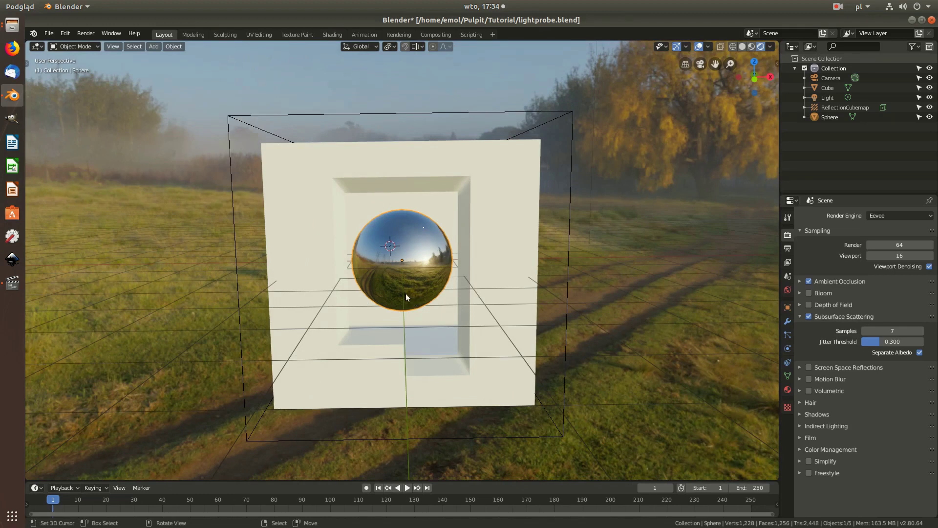
mouse_move(405, 293)
middle_mouse_down()
mouse_move(432, 297)
mouse_move(398, 300)
mouse_move(436, 308)
middle_mouse_up()
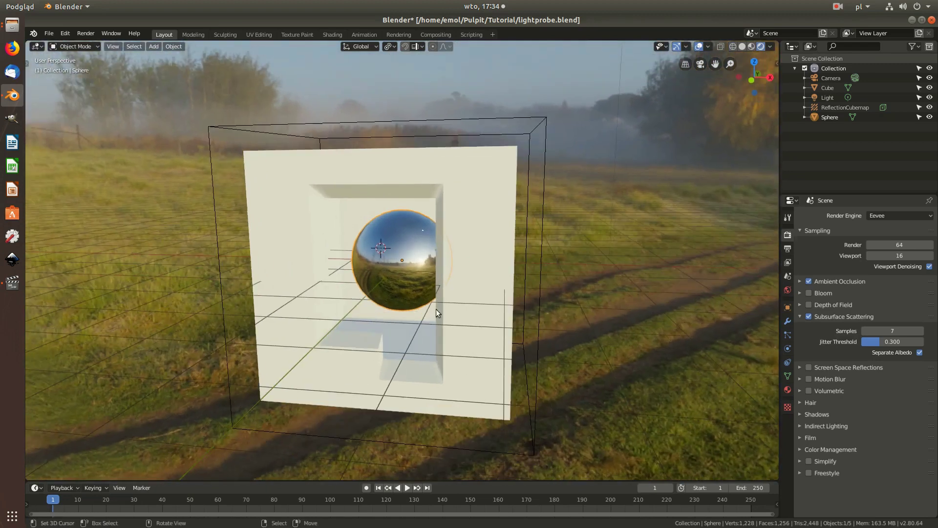
mouse_move(519, 313)
middle_mouse_down()
mouse_move(543, 303)
mouse_move(572, 356)
middle_mouse_up()
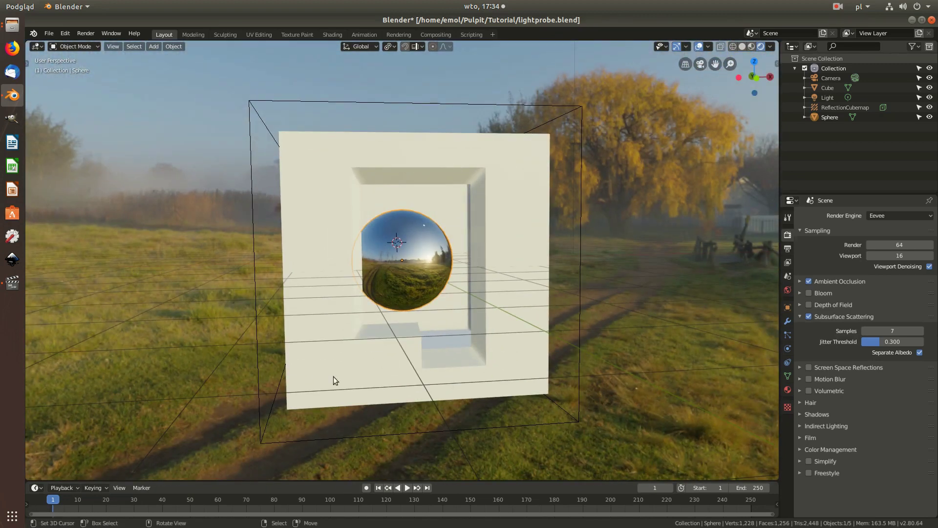
mouse_move(516, 184)
middle_mouse_down()
mouse_move(503, 232)
mouse_move(486, 208)
mouse_move(494, 216)
middle_mouse_up()
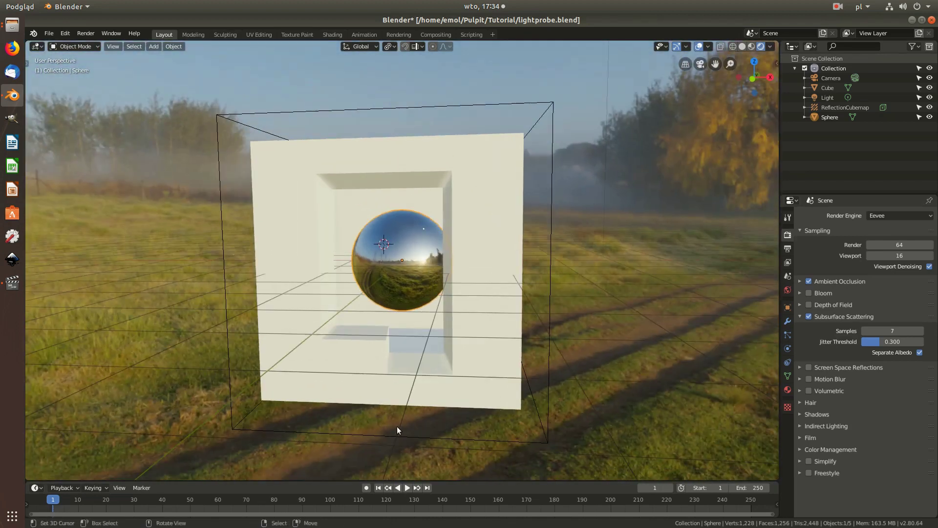
middle_click_drag(396, 426, 426, 428)
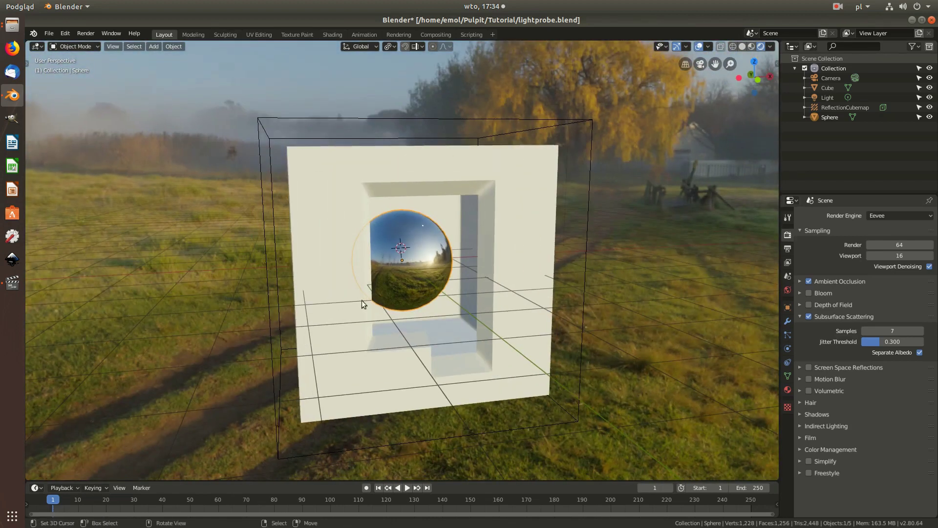
Review the sphere's material and world settings before returning to Render properties
left_click(787, 389)
mouse_move(678, 277)
middle_mouse_down()
mouse_move(637, 282)
mouse_move(646, 286)
middle_mouse_up()
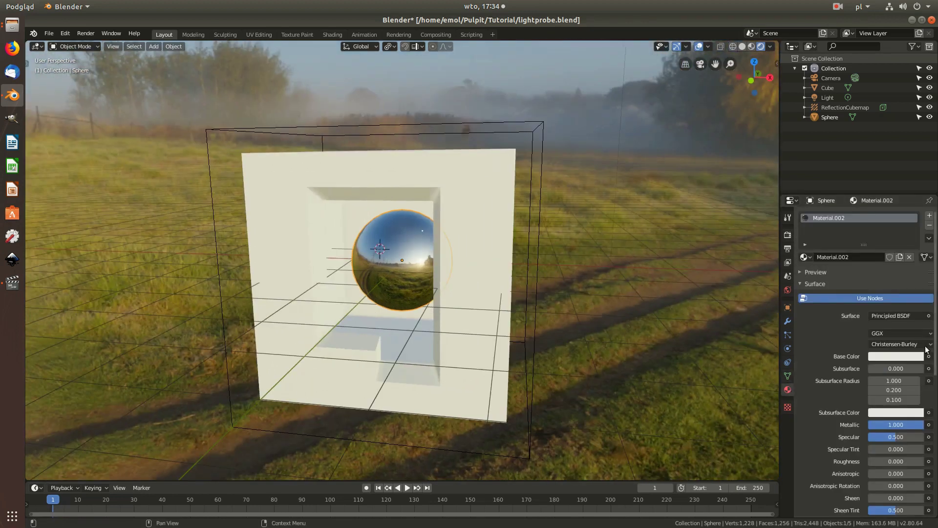
scroll(849, 352, "down", 4)
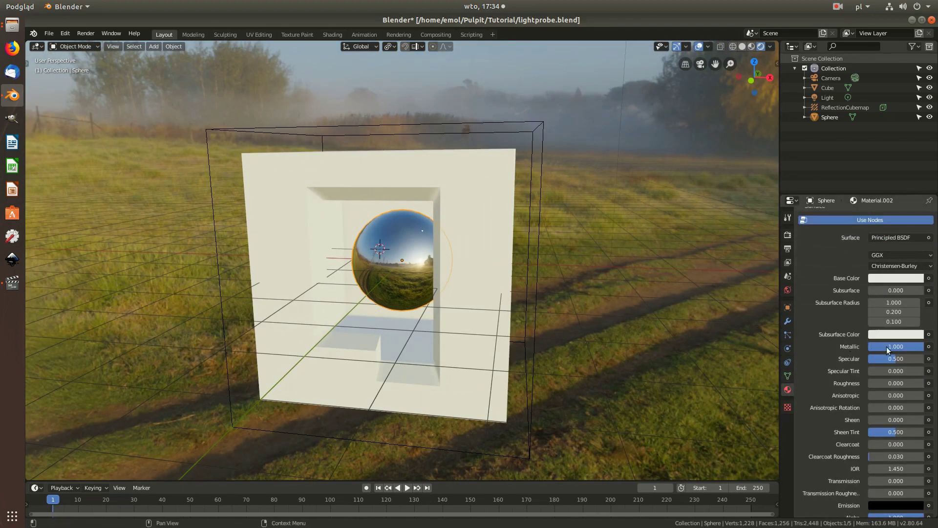
middle_click_drag(560, 260, 571, 256)
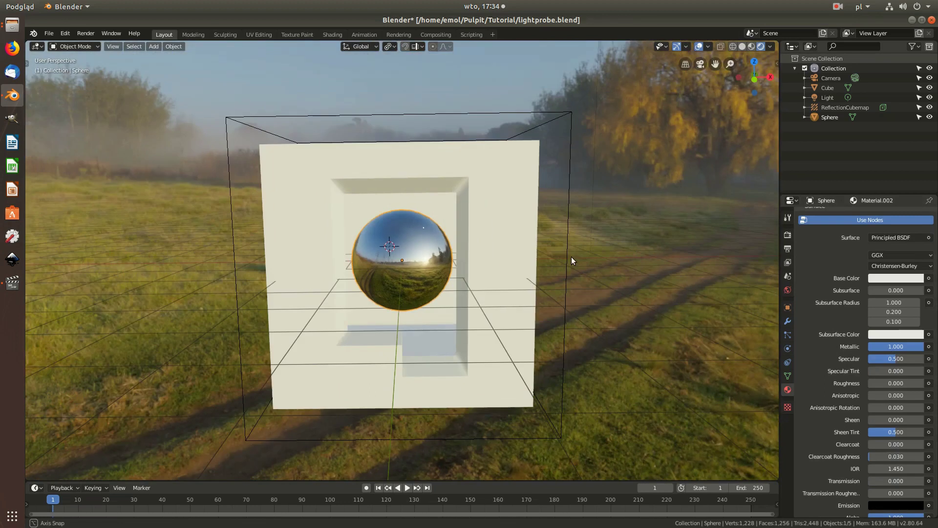
left_click(788, 290)
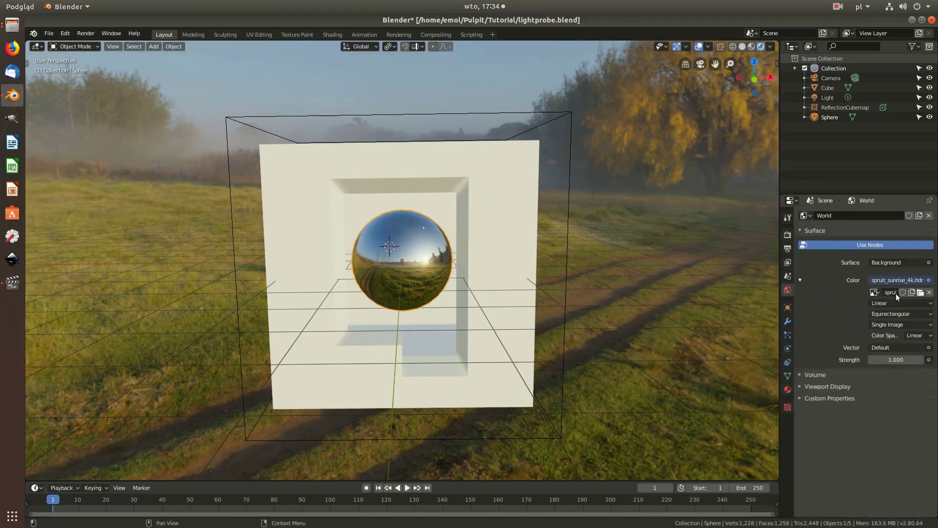
left_click(787, 238)
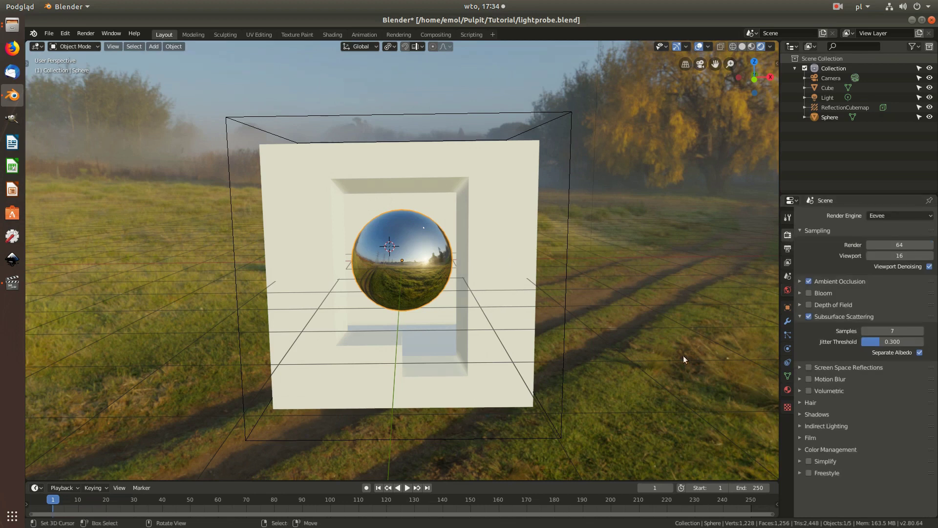
Enable Screen Space Reflections under Indirect Lighting and check the sphere's reflection
middle_click_drag(413, 278, 385, 279)
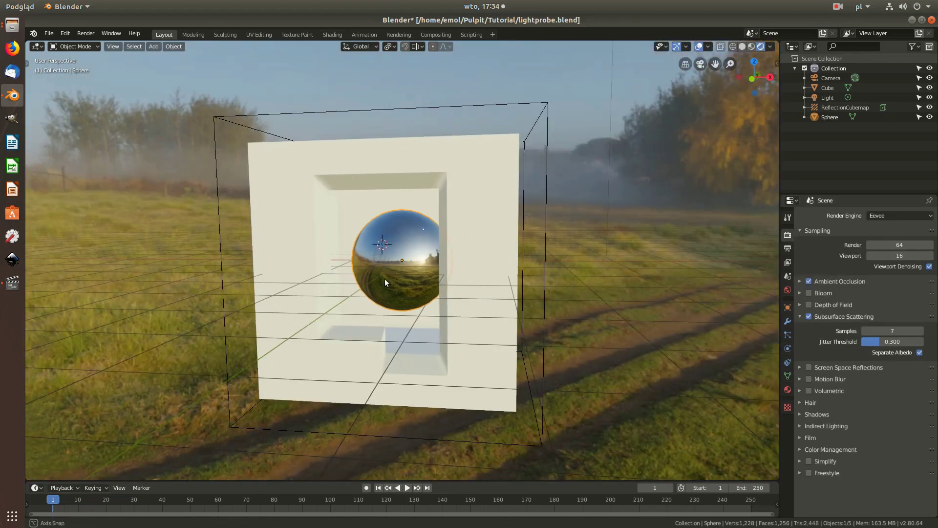
left_click(809, 426)
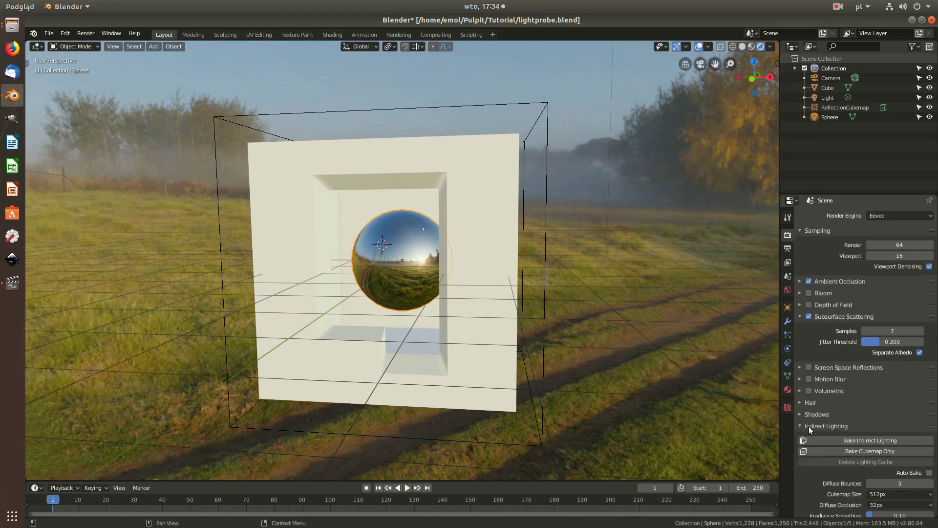
scroll(826, 425, "down", 2)
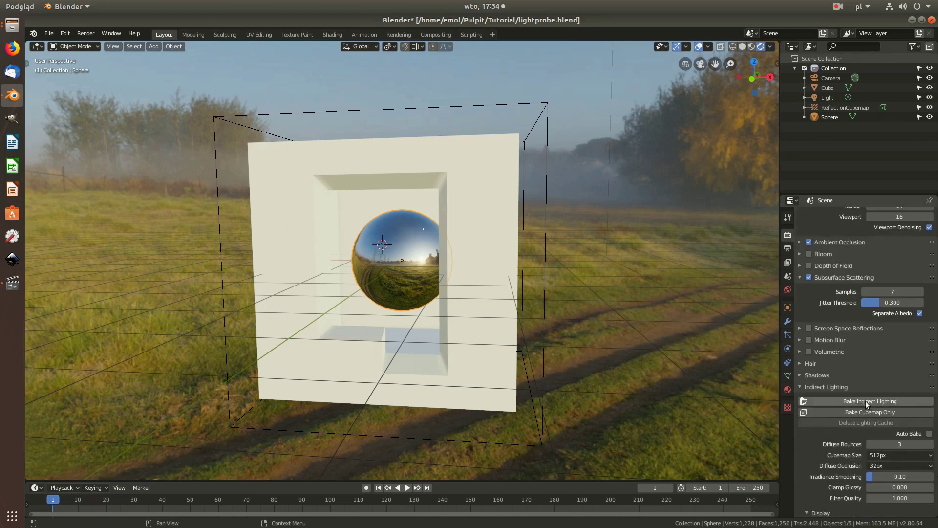
mouse_move(425, 275)
middle_mouse_down()
mouse_move(447, 245)
mouse_move(452, 276)
mouse_move(319, 210)
middle_mouse_up()
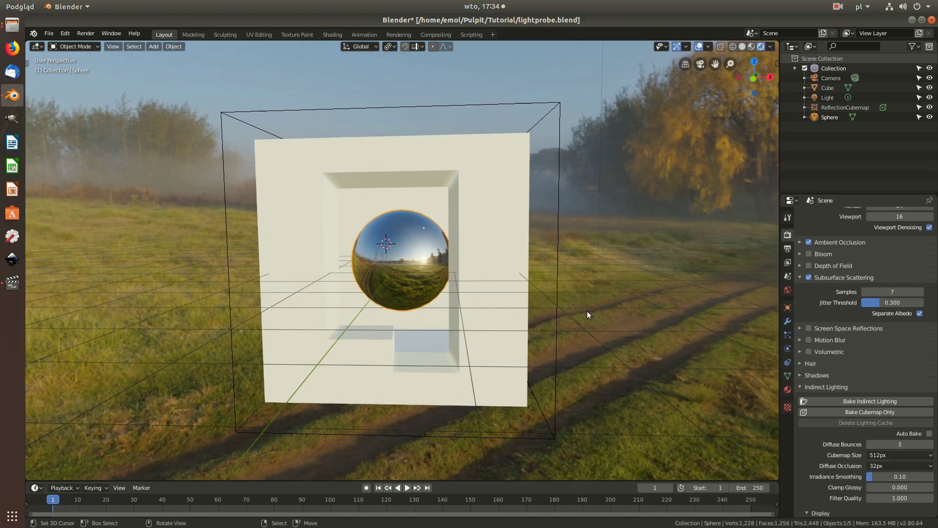
mouse_move(587, 314)
middle_mouse_down()
mouse_move(558, 313)
mouse_move(587, 312)
middle_mouse_up()
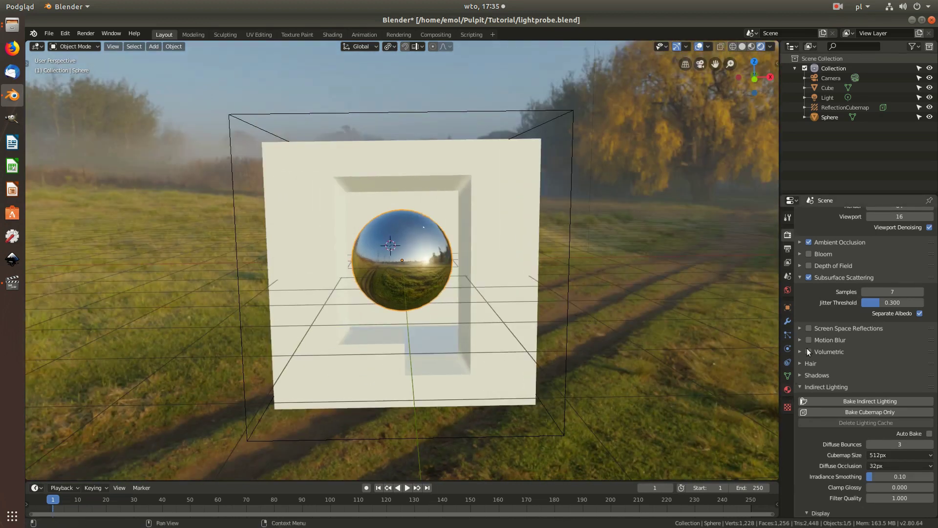
left_click(808, 328)
scroll(387, 270, "up", 3)
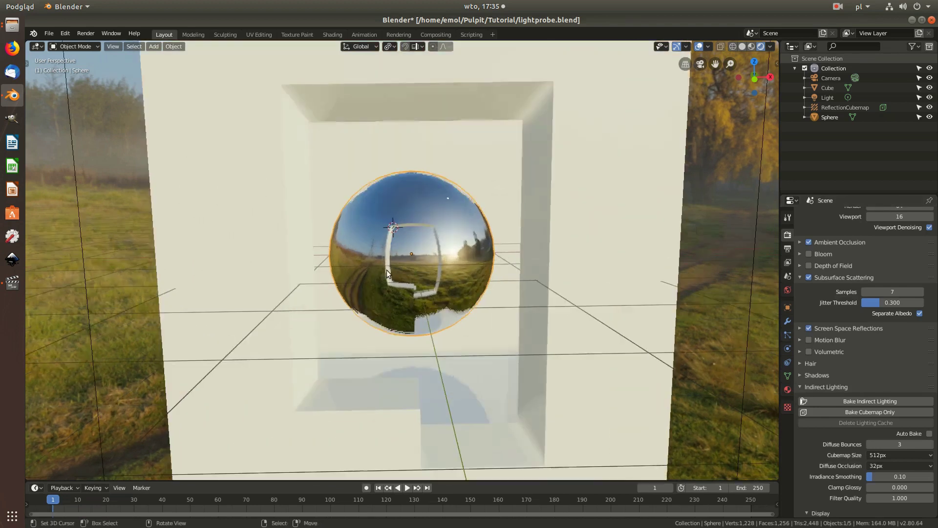
scroll(383, 270, "up", 2)
mouse_move(383, 269)
middle_mouse_down()
mouse_move(357, 270)
mouse_move(397, 269)
mouse_move(424, 288)
middle_mouse_up()
scroll(395, 277, "down", 3)
scroll(411, 276, "down", 2)
scroll(461, 281, "down", 2)
scroll(421, 281, "down", 2)
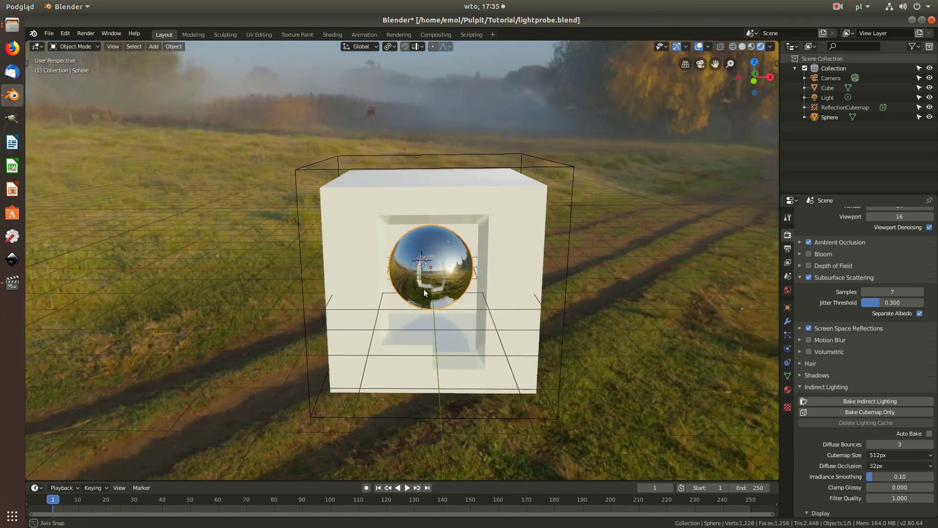
Delete the existing ReflectionCubemap probe
left_click(548, 169)
right_click(548, 169)
key("x")
left_click(540, 165)
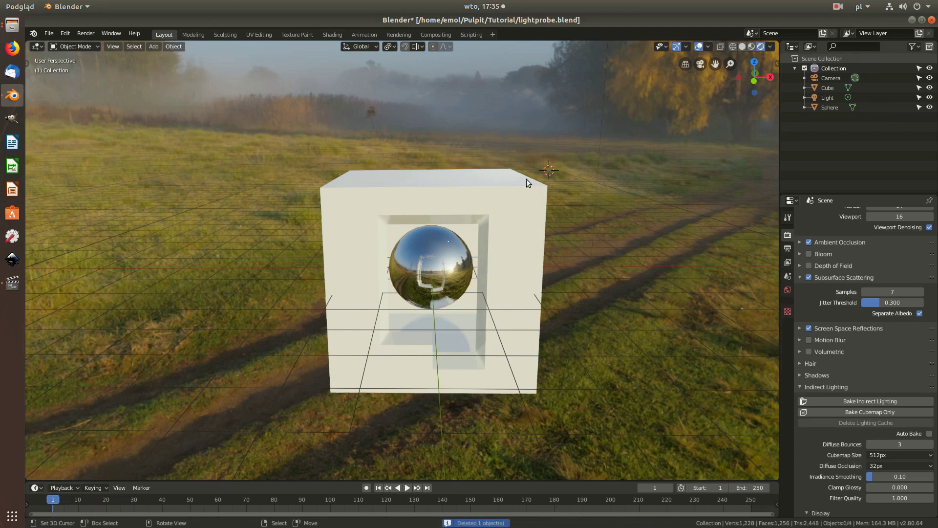
Add a new Reflection Cubemap light probe and set its Type to Box
key("shift+a")
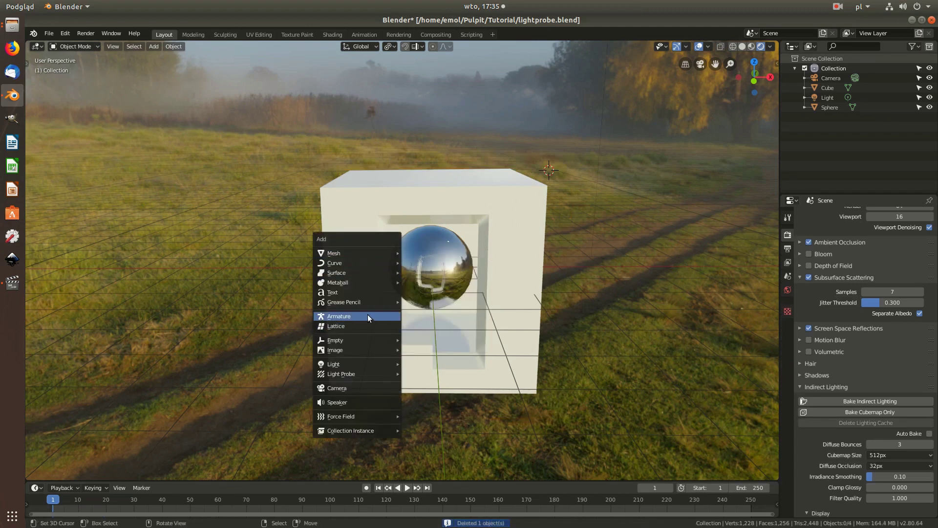
mouse_move(342, 374)
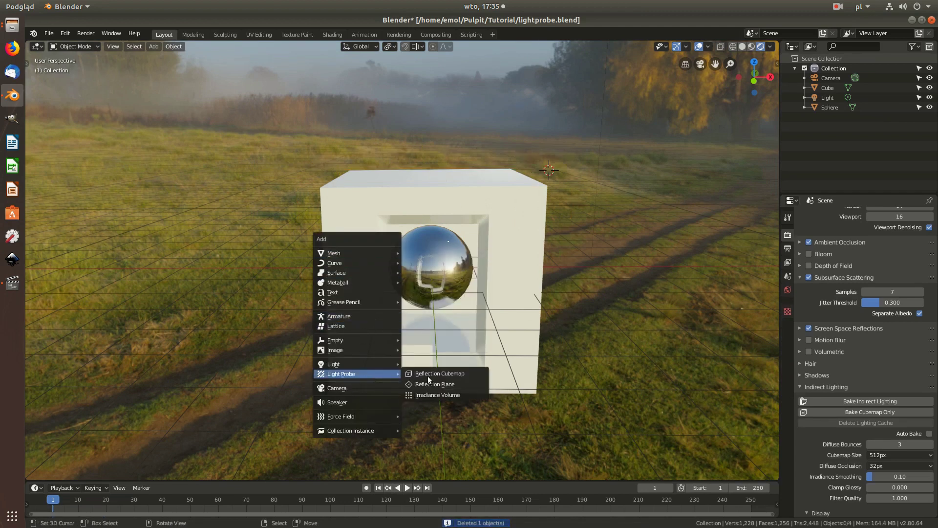
left_click(427, 376)
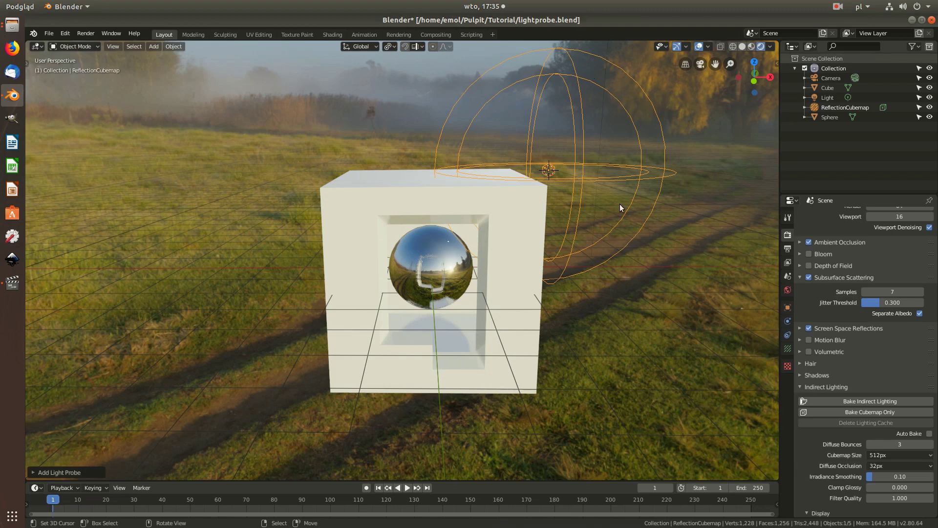
left_click(783, 348)
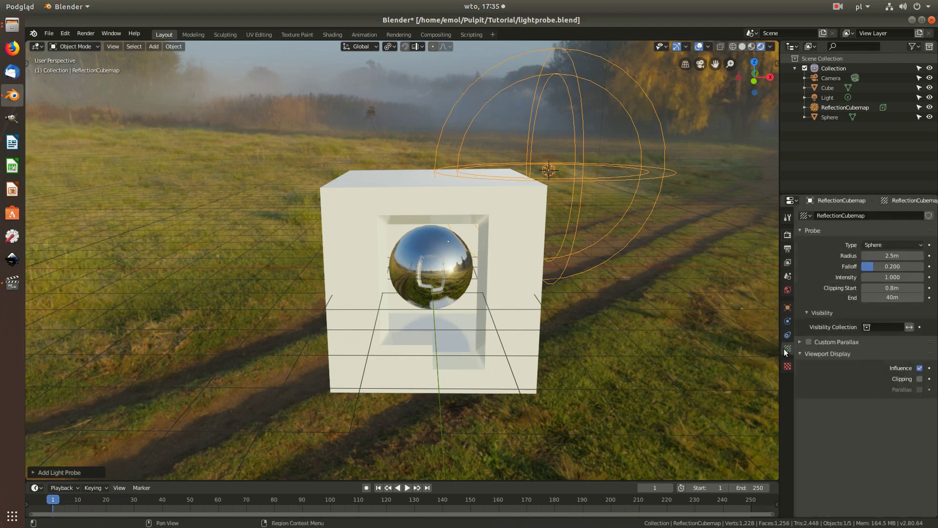
left_click(886, 245)
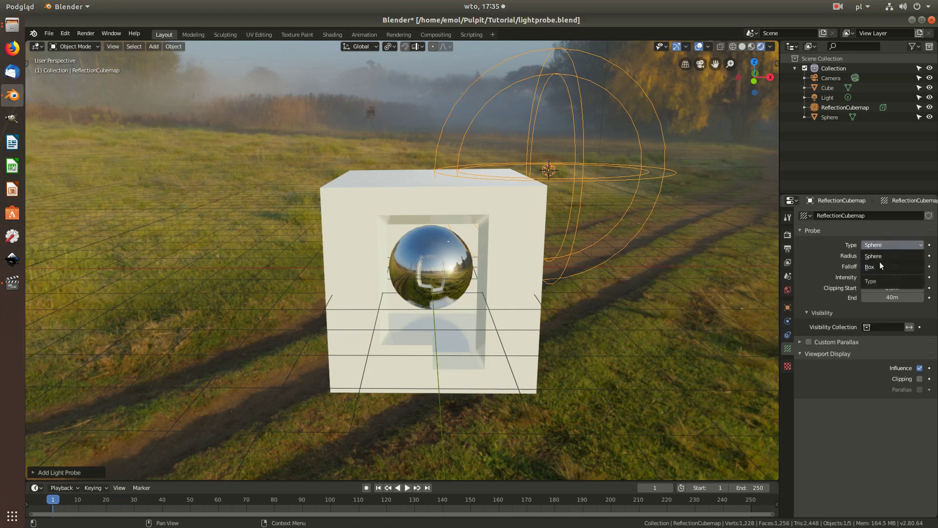
left_click(879, 261)
Position the cubemap probe over the cube using top and front views
middle_click_drag(667, 213, 591, 193)
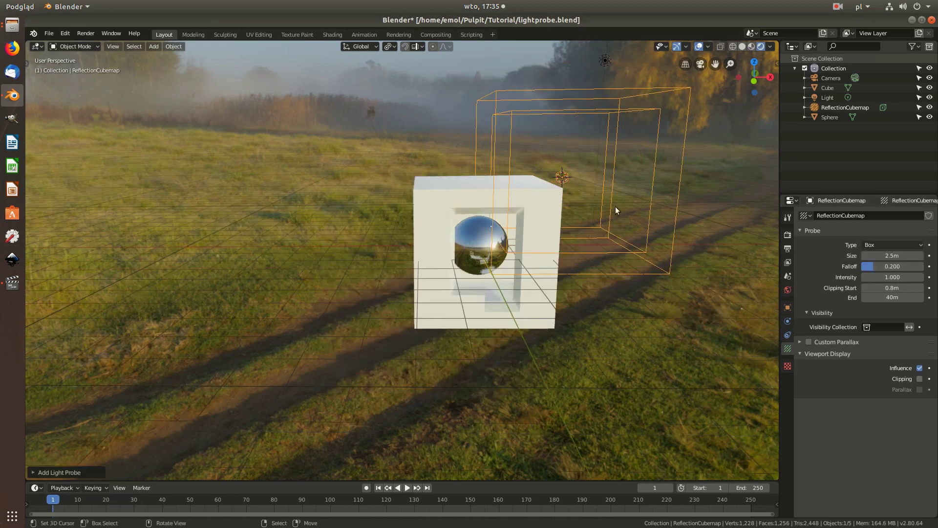
key("KP_7")
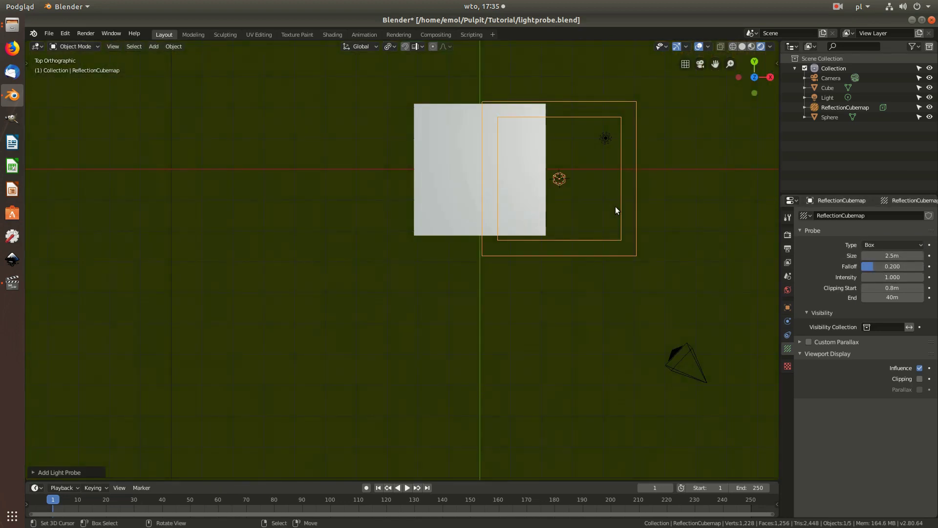
key("g")
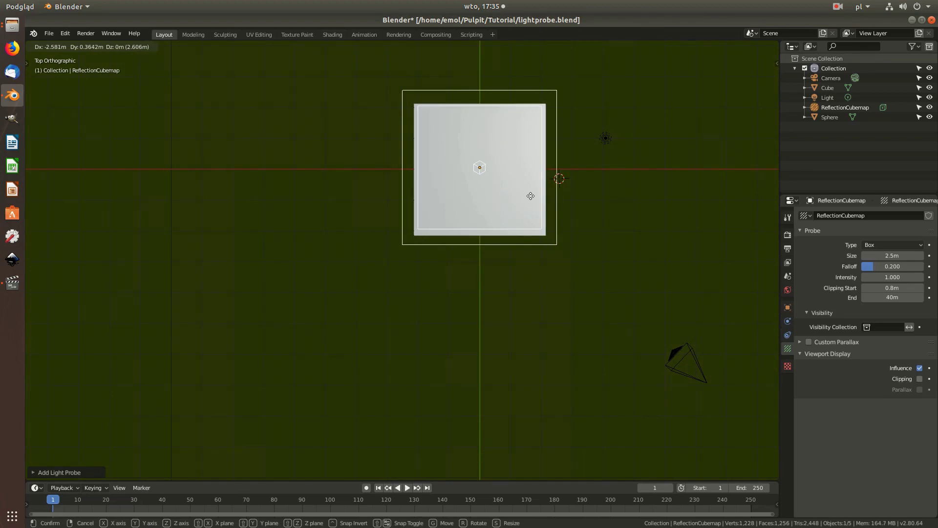
left_click(529, 195)
key("KP_1")
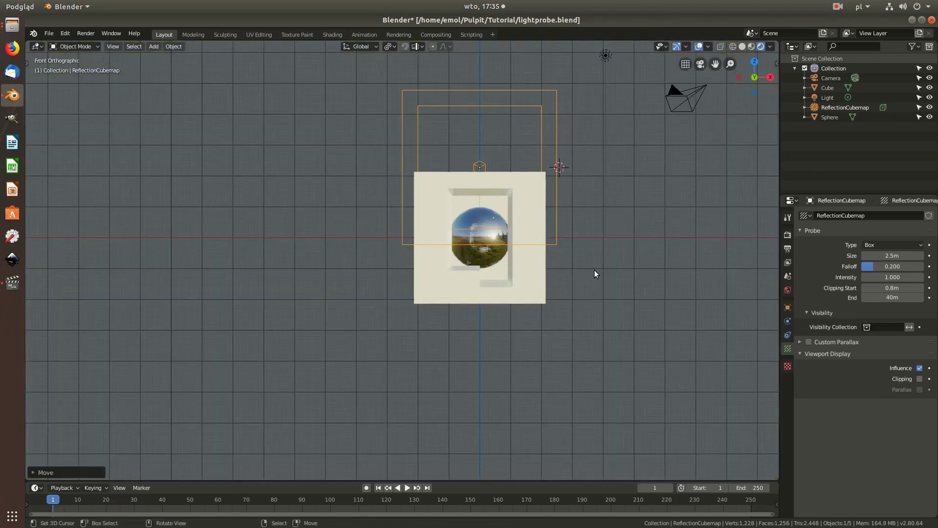
key("g")
left_click(602, 339)
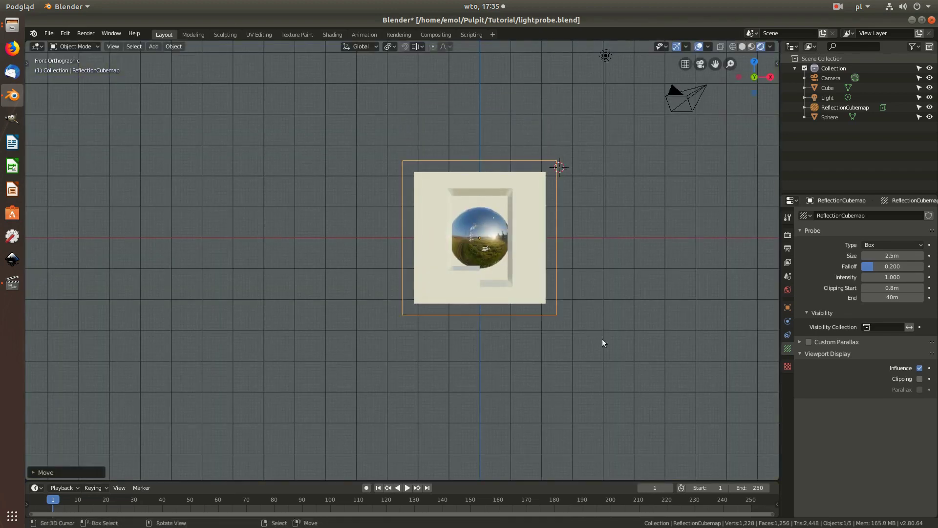
Raise the probe's clipping start to 1.3 m and move it along X around the cube
left_click(919, 379)
key("g")
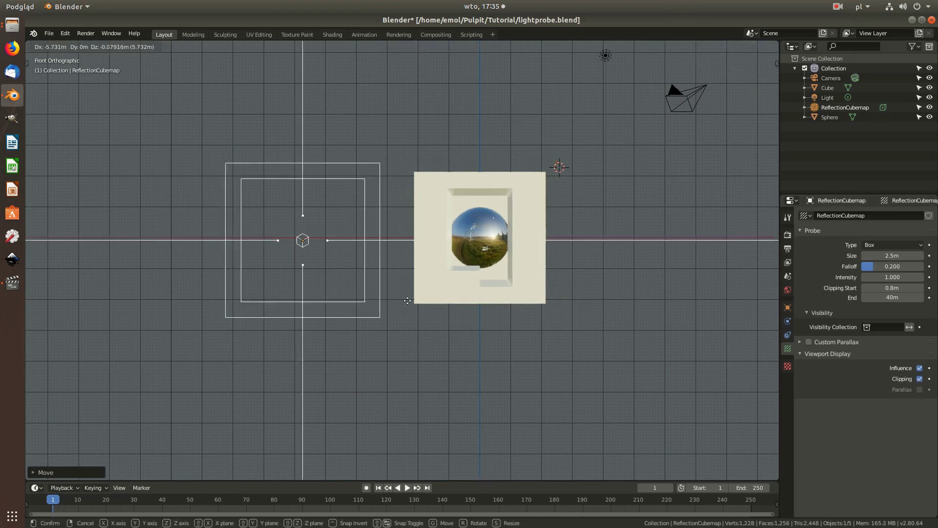
left_click(413, 294)
scroll(333, 259, "up", 5)
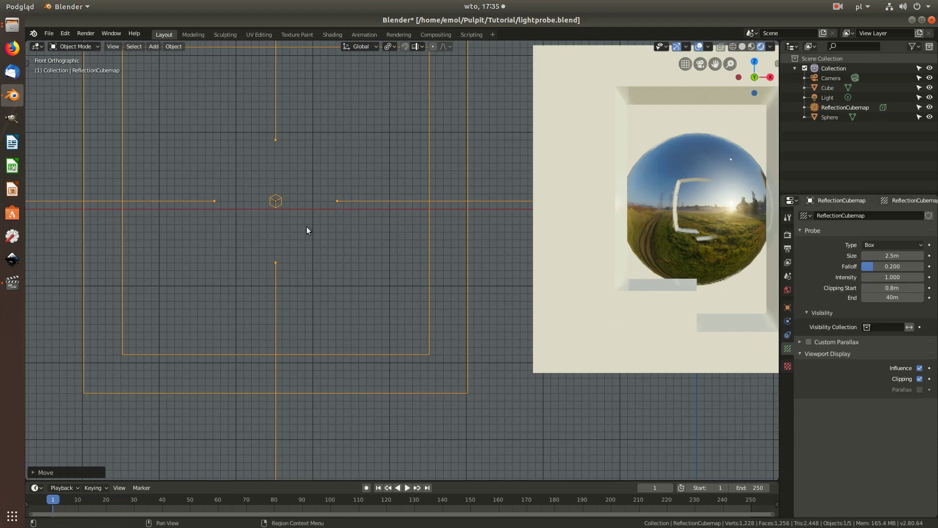
scroll(308, 230, "down", 1)
scroll(331, 224, "down", 1)
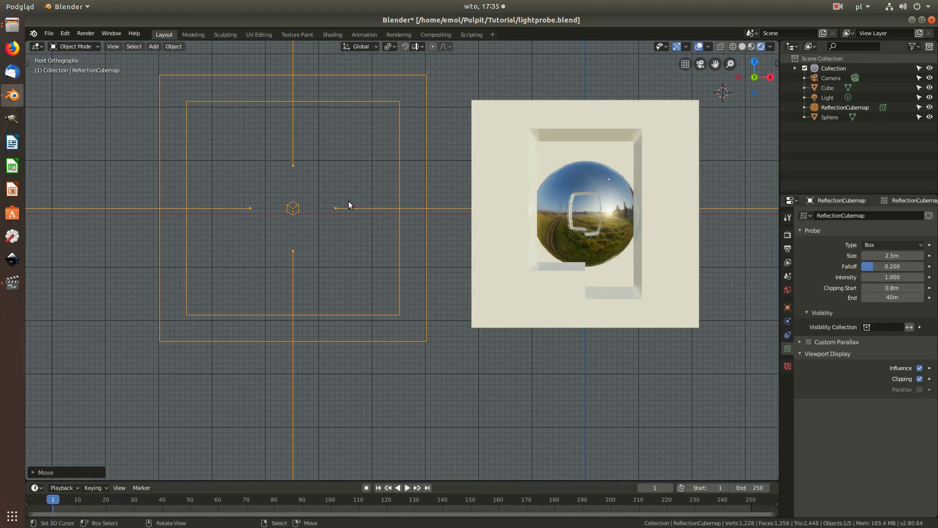
mouse_move(897, 287)
left_mouse_down()
mouse_move(916, 287)
mouse_move(902, 287)
left_mouse_up()
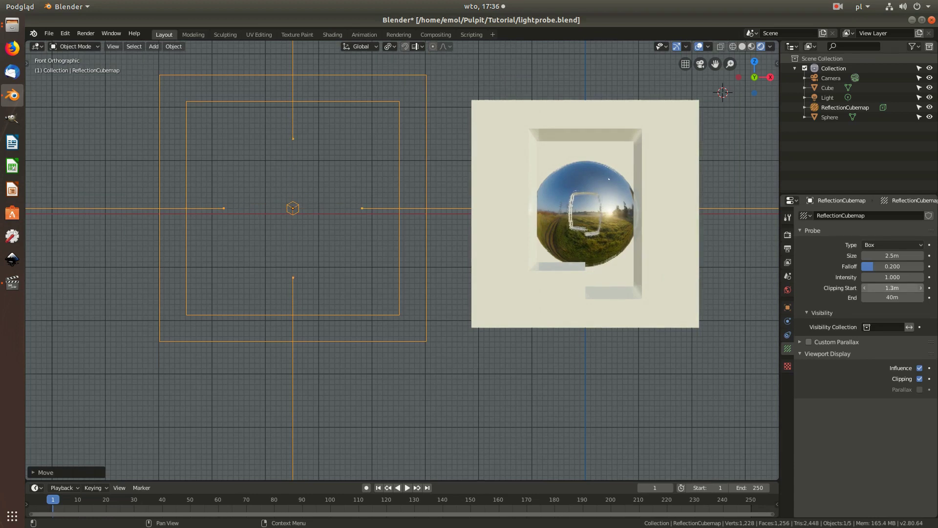
key("g")
key("x")
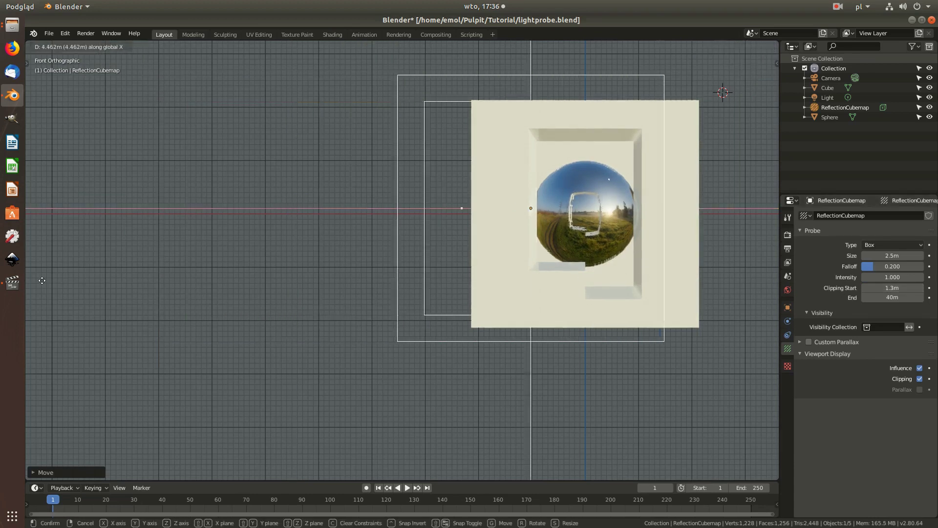
left_click(84, 287)
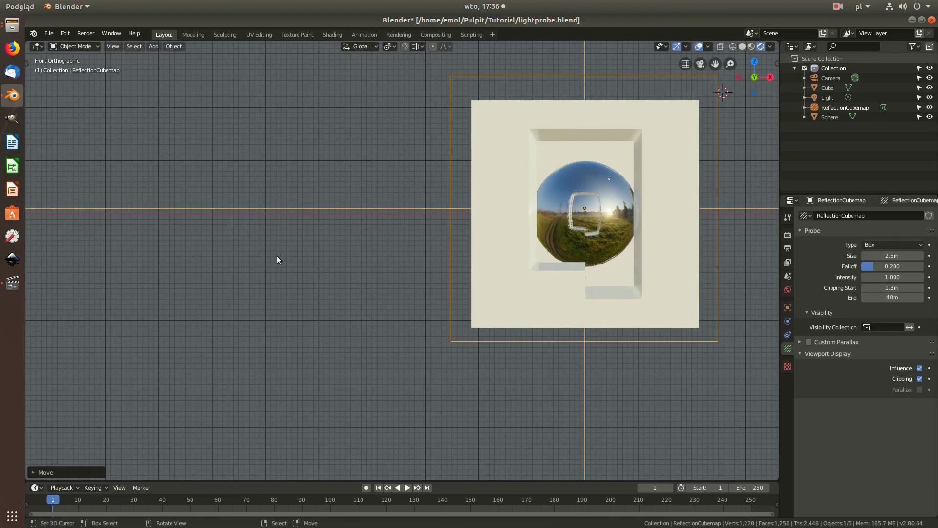
Orbit into perspective and set cubemap clipping start 1.08 m and intensity 1.590
middle_click_drag(279, 260, 509, 267)
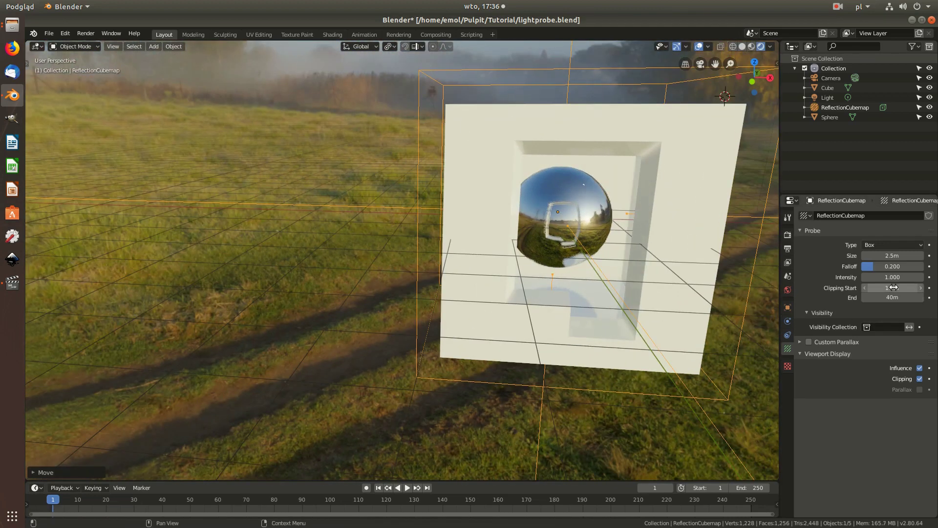
left_click_drag(892, 287, 924, 288)
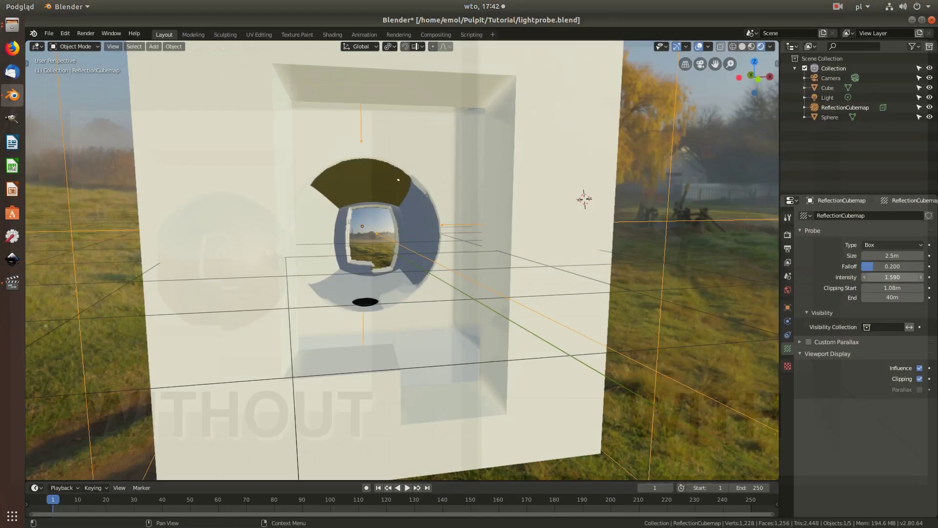
Bake indirect lighting and reset the cubemap intensity to 1.000
left_click(788, 234)
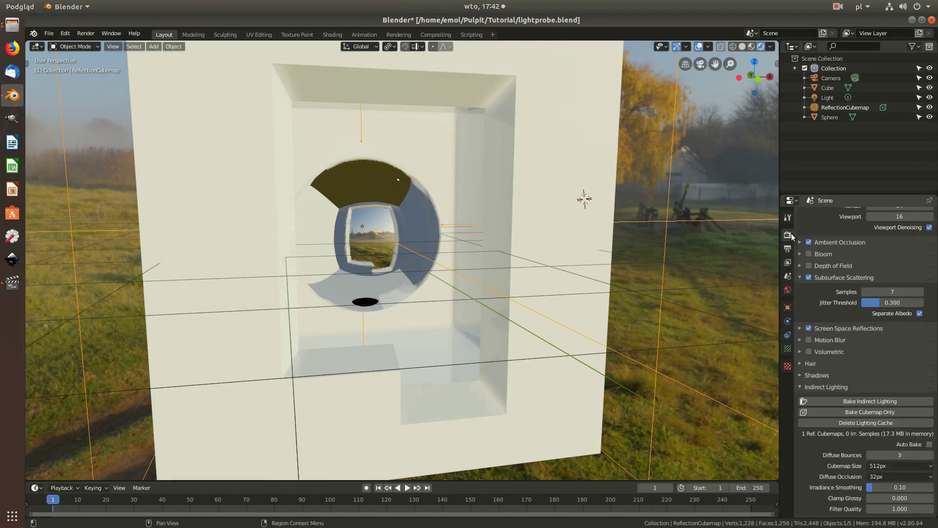
left_click(850, 403)
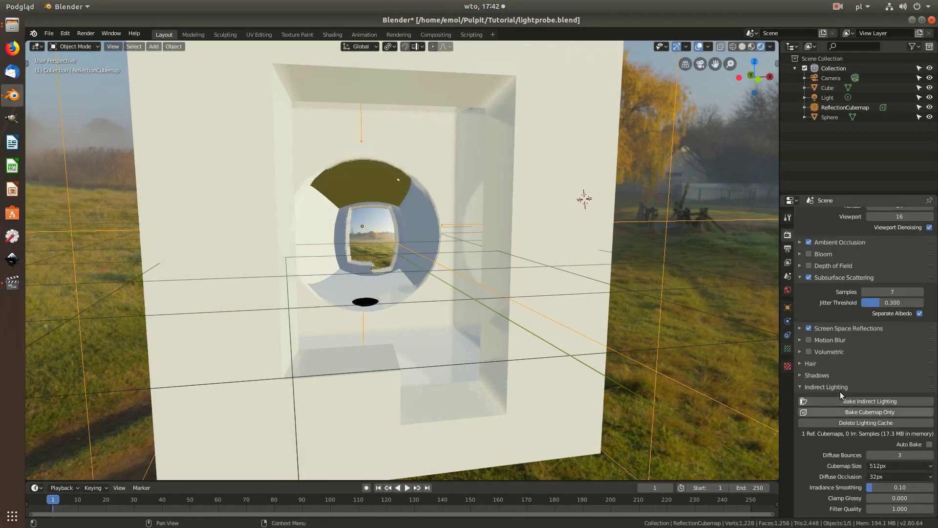
left_click(788, 348)
left_click(883, 277)
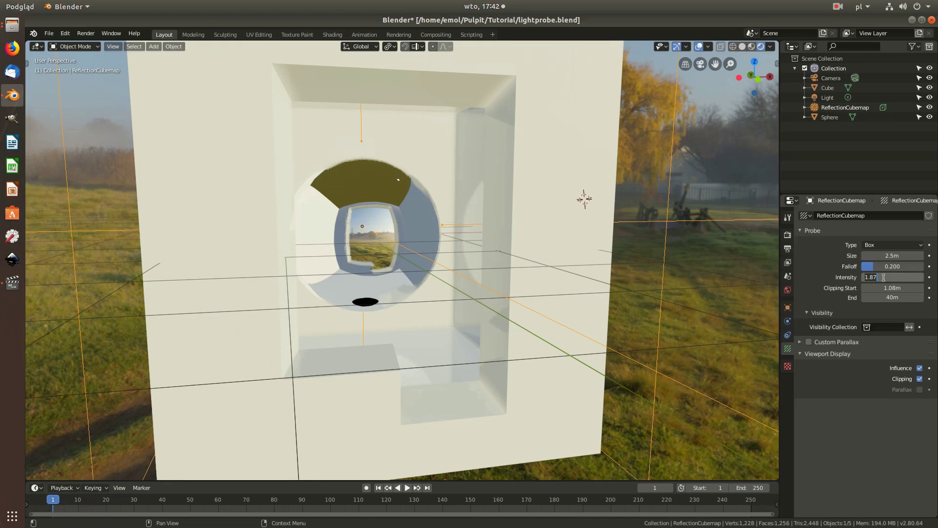
type("1.000")
key("Return")
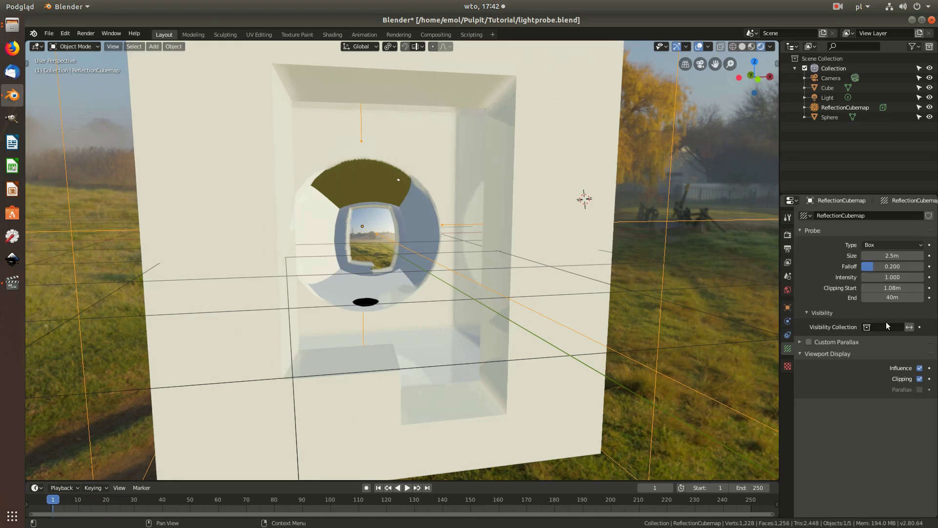
Rebake the cubemap only, raise its falloff to 0.431, and bake indirect lighting again
left_click(788, 233)
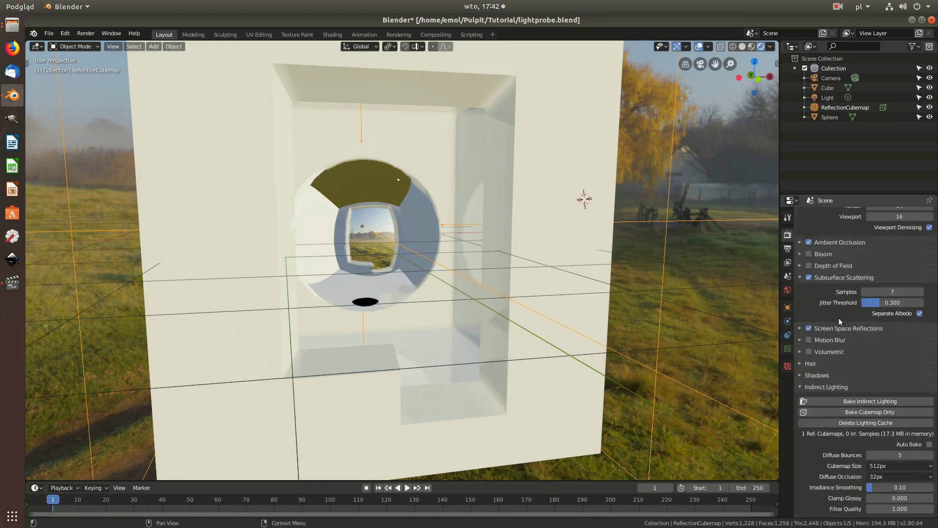
left_click(859, 403)
scroll(541, 298, "up", 2)
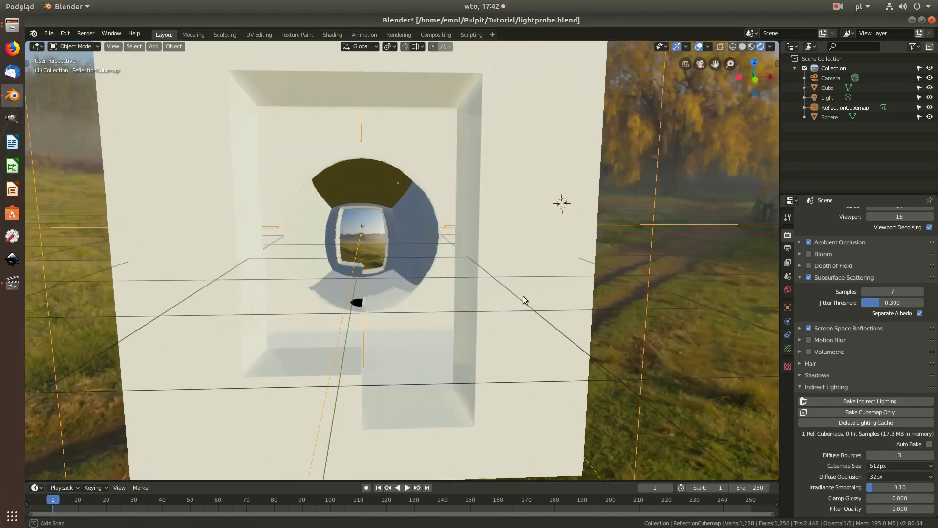
scroll(527, 310, "up", 2)
scroll(401, 247, "up", 3)
scroll(403, 252, "down", 5)
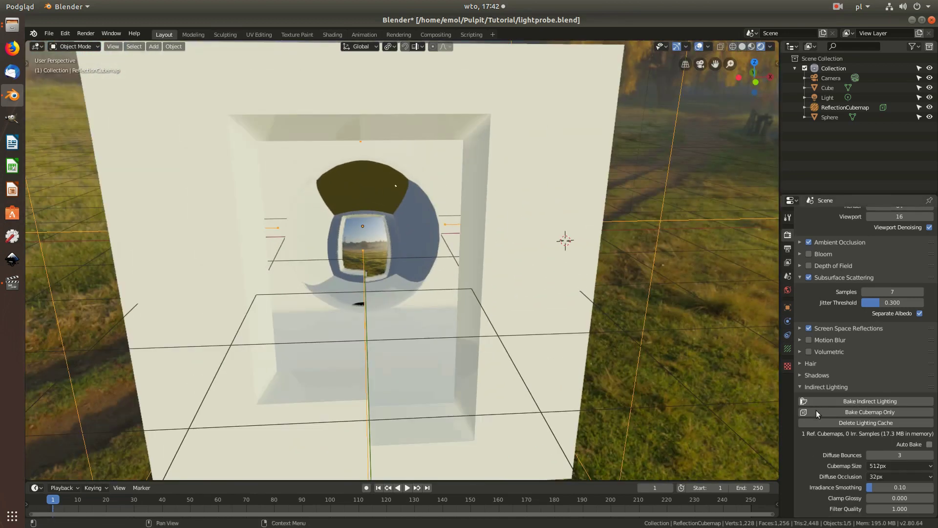
left_click(788, 349)
mouse_move(892, 266)
left_mouse_down()
mouse_move(868, 267)
mouse_move(882, 268)
left_mouse_up()
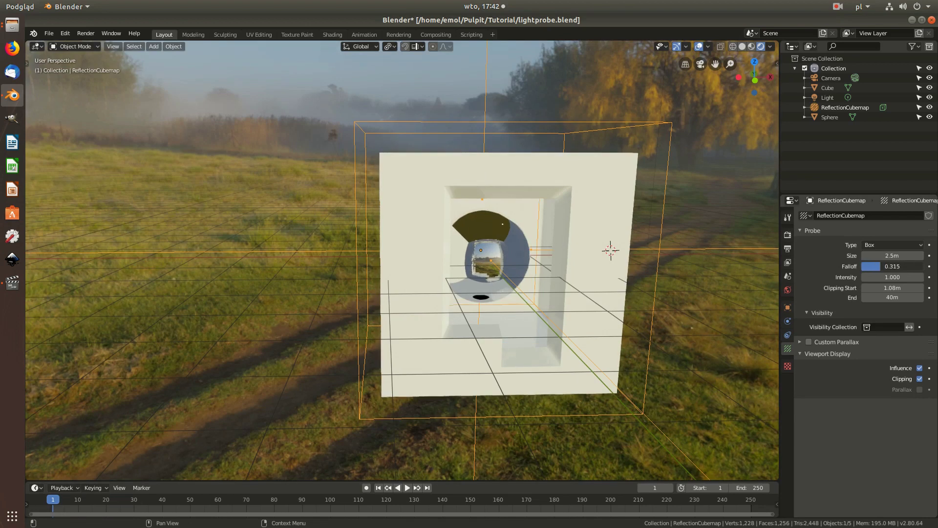
left_click(788, 235)
left_click(850, 402)
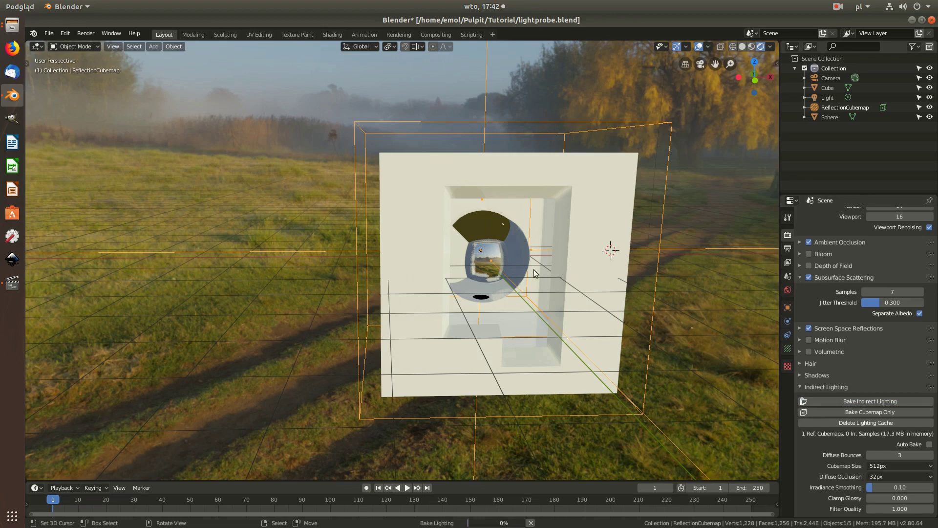
scroll(529, 290, "up", 2)
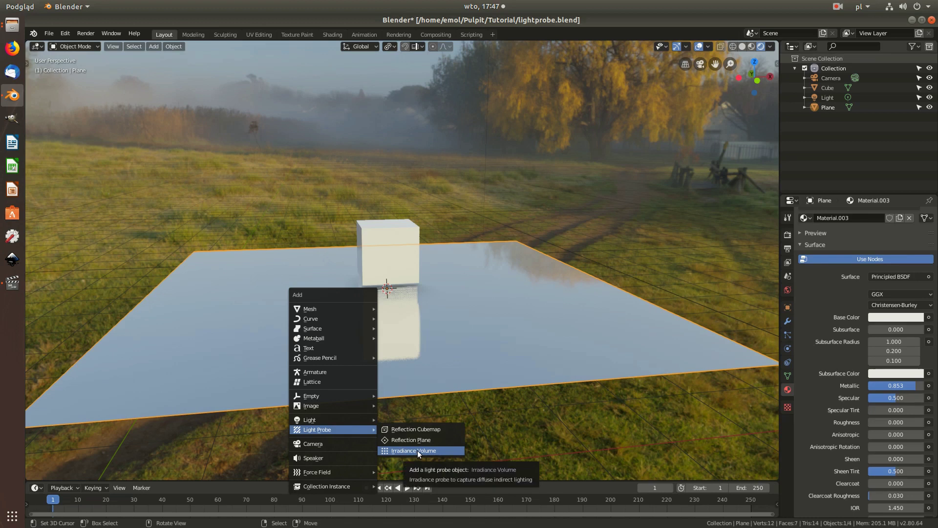
Remove a mistakenly added irradiance volume and add a Reflection Plane probe
left_click(417, 451)
scroll(422, 288, "down", 4)
key("x")
left_click(419, 293)
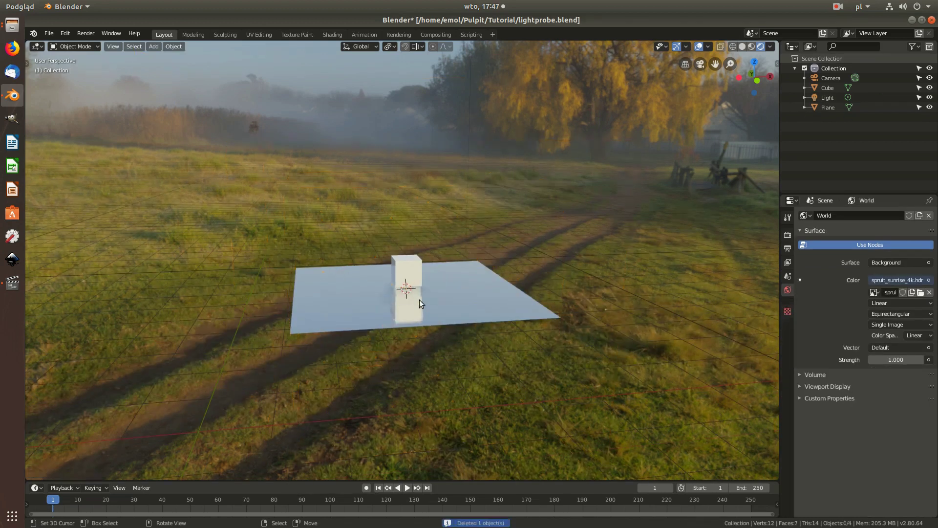
key("shift+a")
key("Escape")
scroll(423, 308, "up", 4)
key("shift+a")
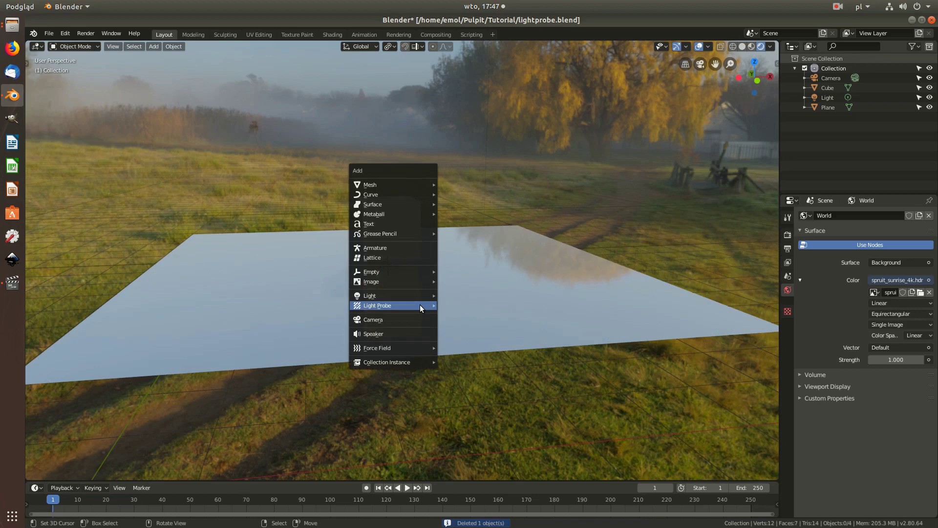
left_click(488, 316)
scroll(461, 294, "down", 2)
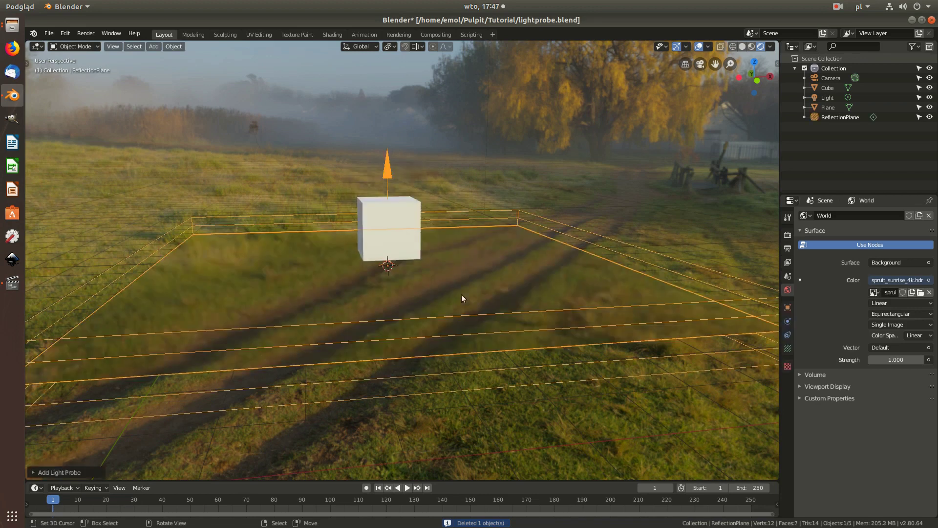
scroll(423, 294, "down", 2)
Move the reflection plane along Z to the floor and toggle its Show Data display
key("g")
key("z")
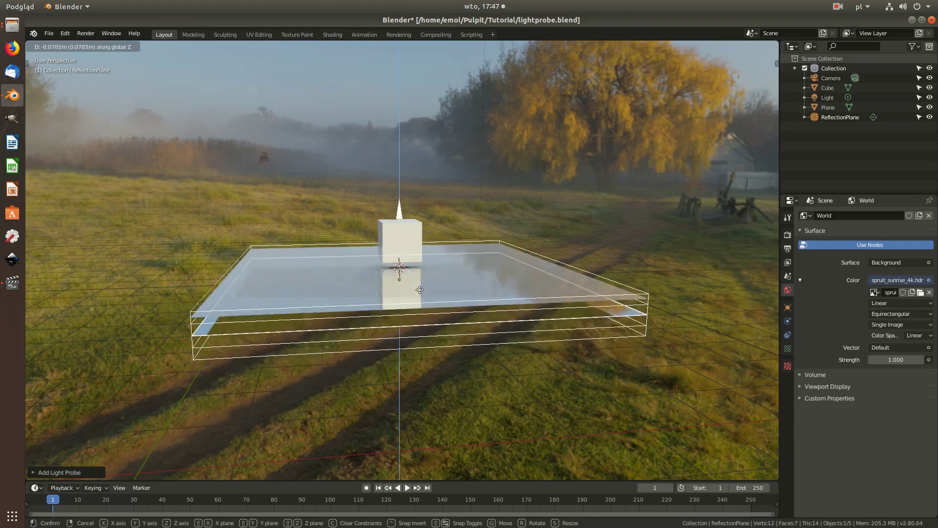
left_click(435, 302)
middle_click_drag(434, 302, 459, 336)
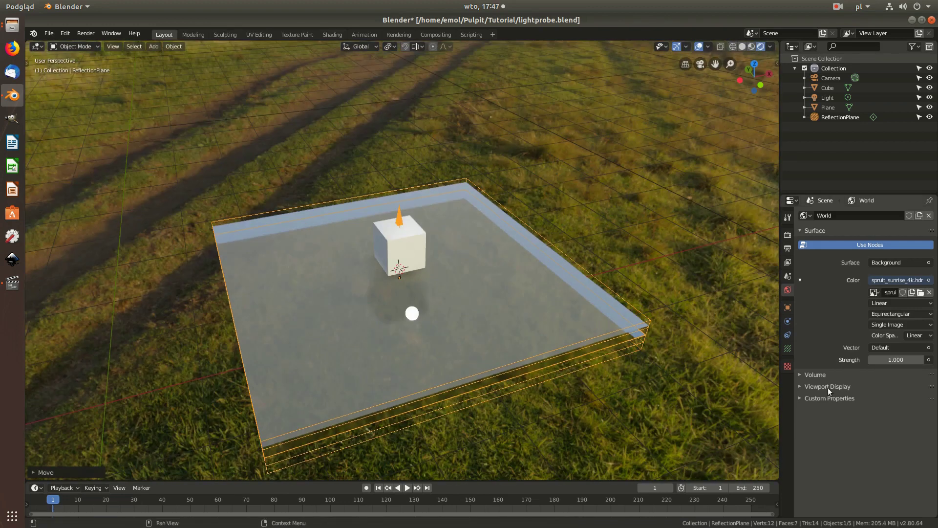
left_click(788, 348)
left_click(919, 336)
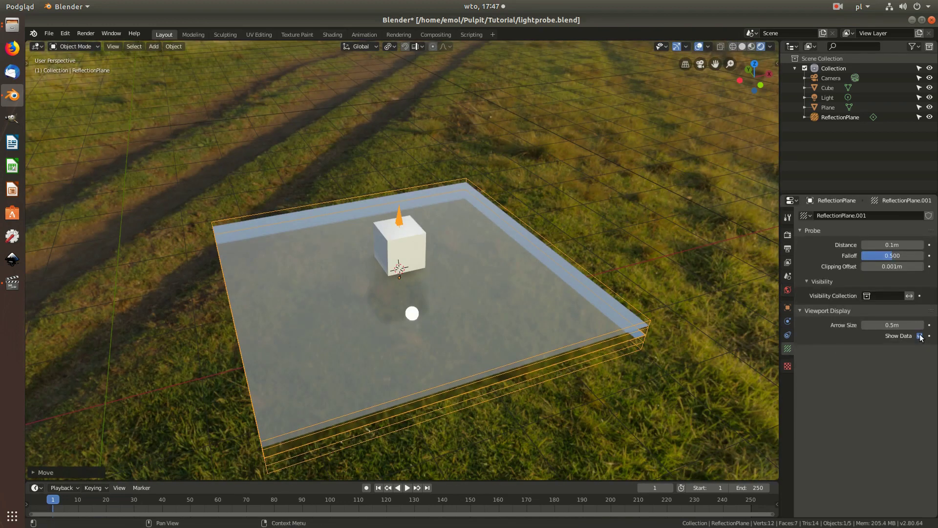
left_click(921, 337)
Fine-tune the reflection plane's Z height to match the mirror-like floor
mouse_move(575, 320)
middle_mouse_down()
mouse_move(507, 266)
mouse_move(532, 278)
middle_mouse_up()
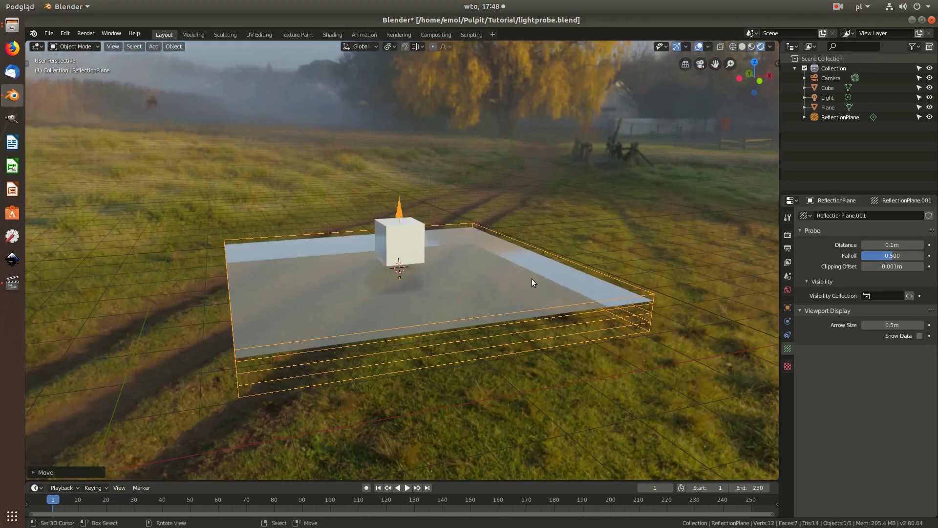
key("g")
key("z")
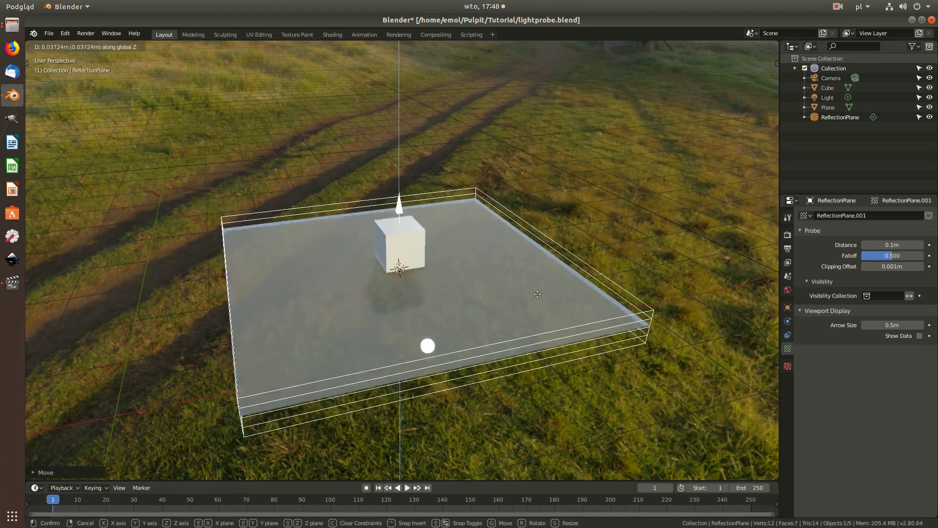
left_click(535, 297)
middle_click_drag(532, 299, 383, 281)
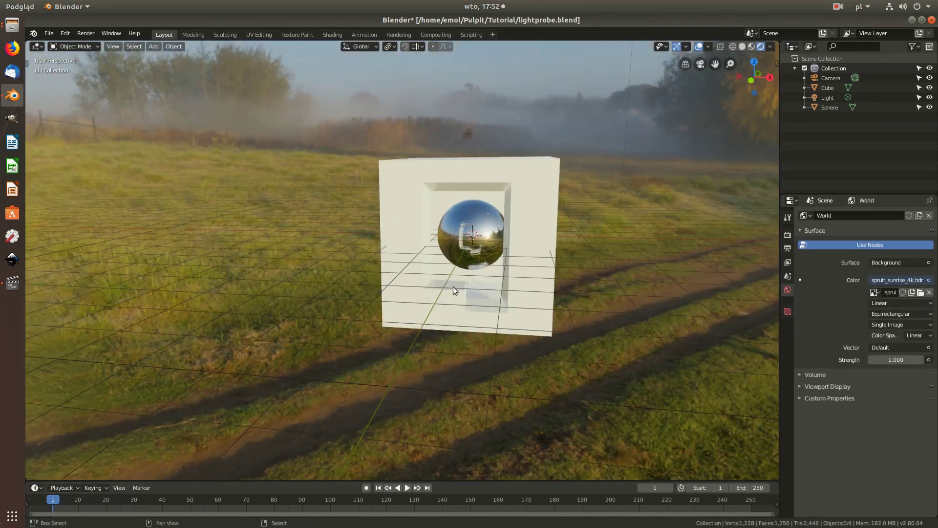
Add an Irradiance Volume light probe and show its probe settings
key("shift+a")
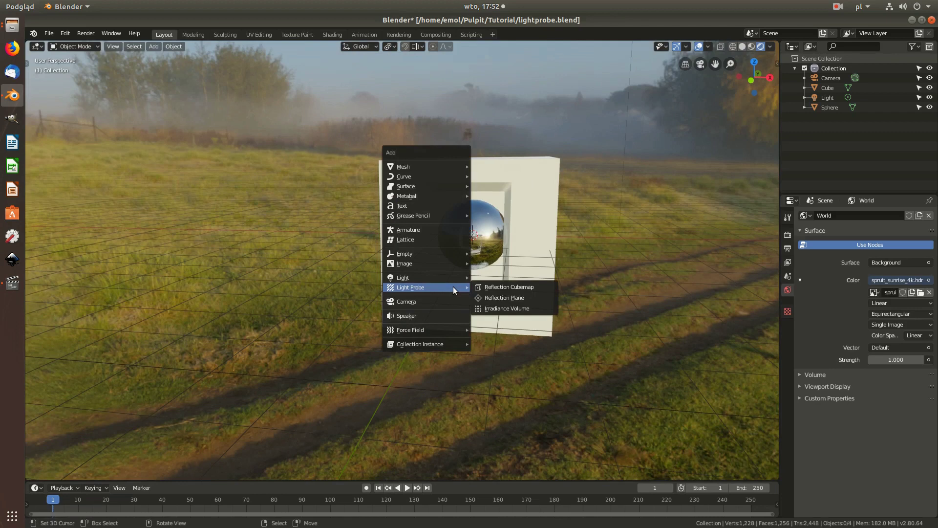
left_click(493, 309)
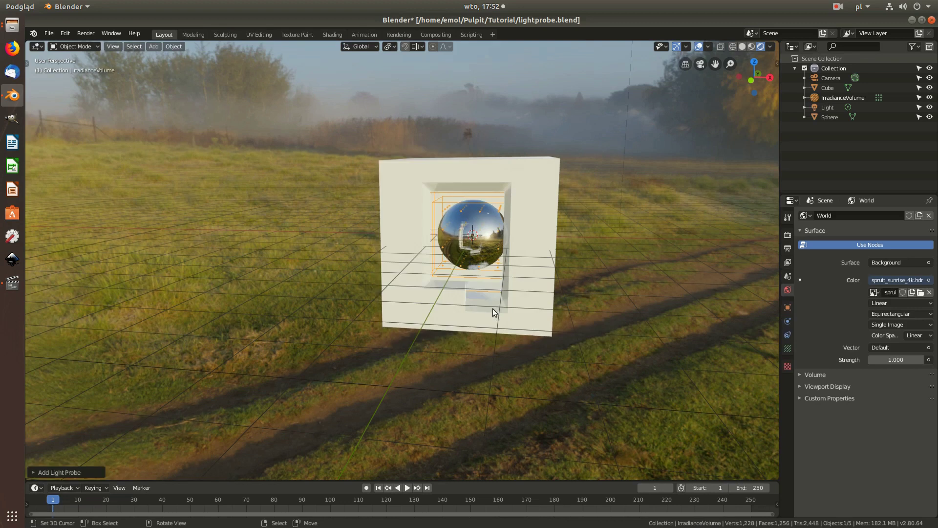
scroll(486, 214, "up", 5)
mouse_move(477, 307)
middle_mouse_down()
mouse_move(425, 273)
mouse_move(451, 265)
mouse_move(442, 272)
mouse_move(787, 360)
middle_mouse_up()
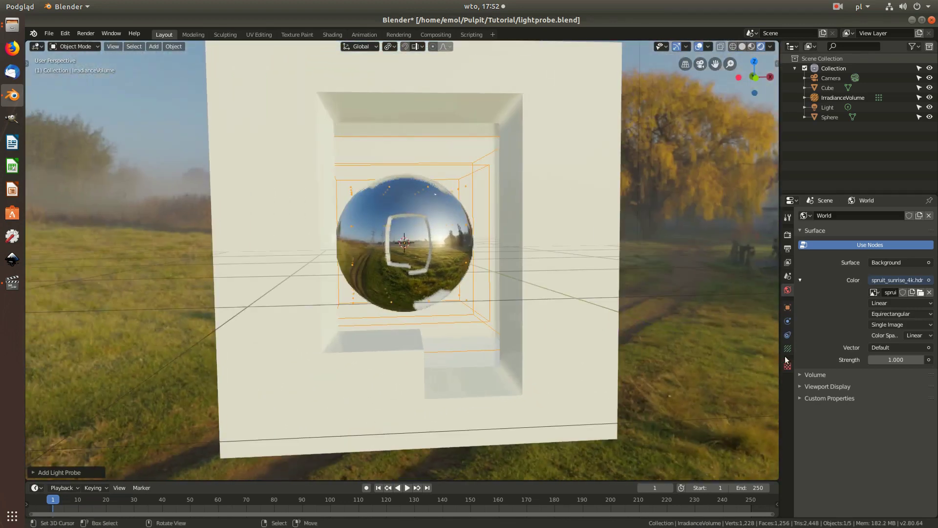
left_click(787, 349)
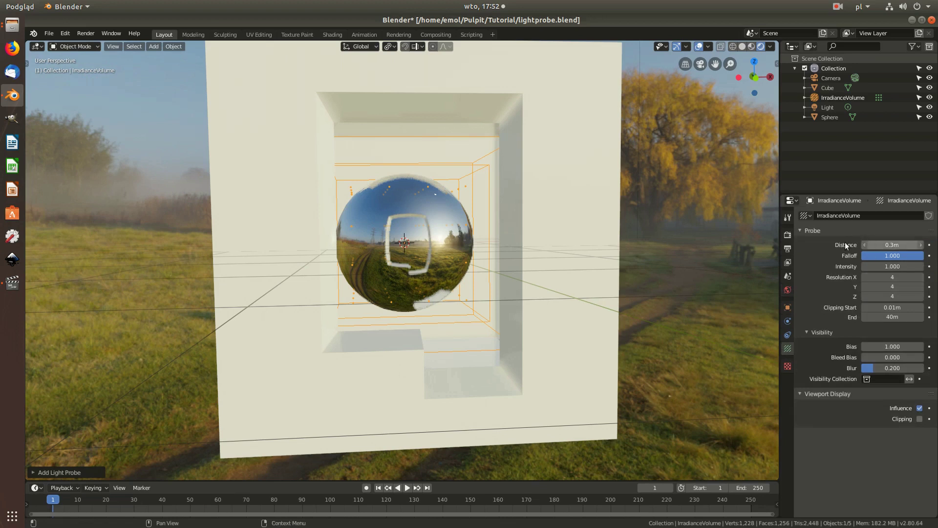
scroll(512, 209, "down", 4)
mouse_move(497, 207)
middle_mouse_down()
mouse_move(483, 229)
mouse_move(474, 212)
middle_mouse_up()
scroll(478, 232, "up", 3)
scroll(479, 232, "up", 3)
scroll(483, 229, "up", 2)
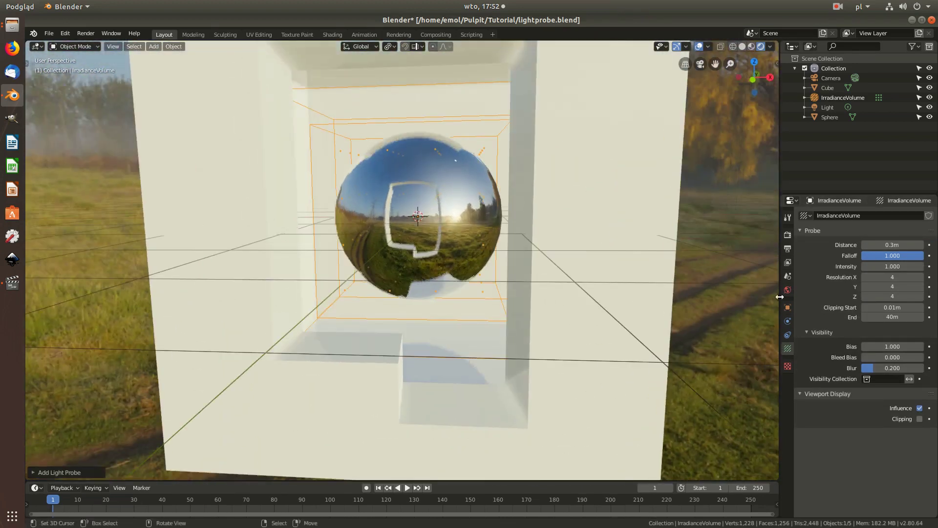
scroll(541, 222, "down", 4)
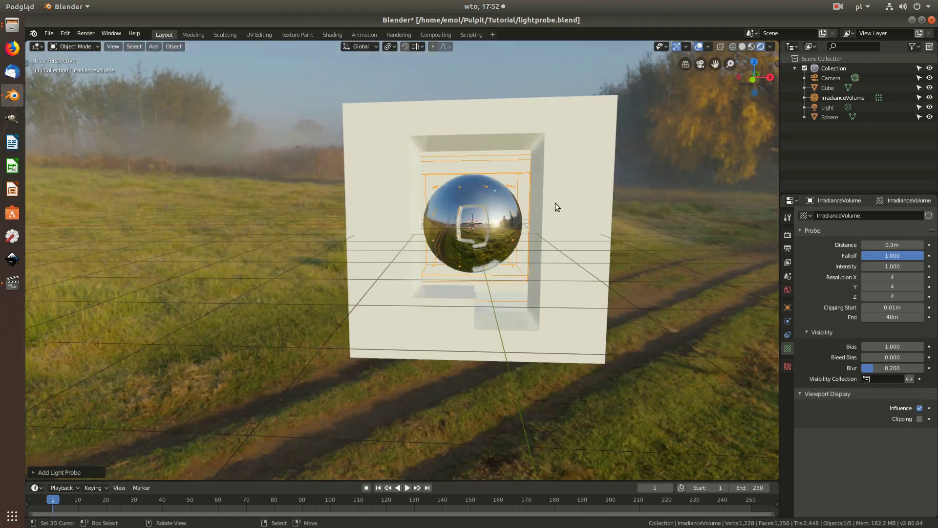
Scale the irradiance volume, then shrink it in Top view around the sphere
key("s")
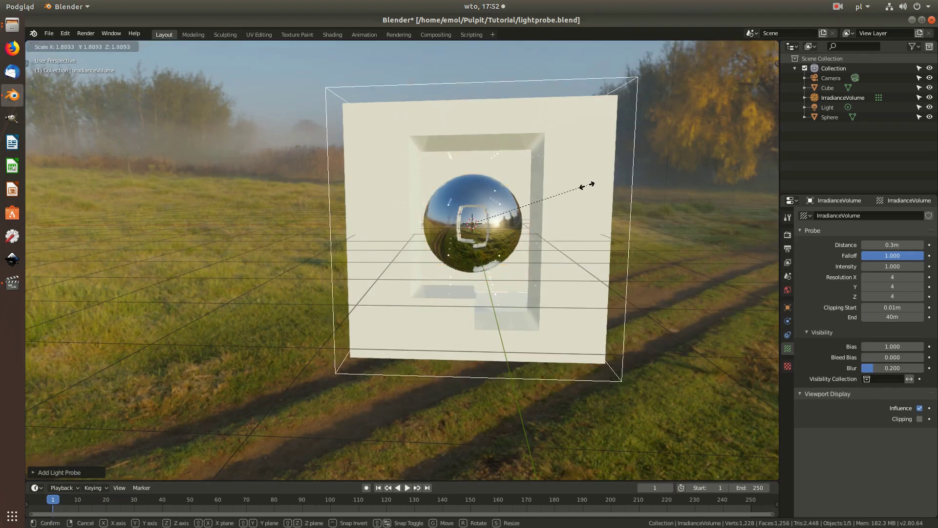
left_click(600, 174)
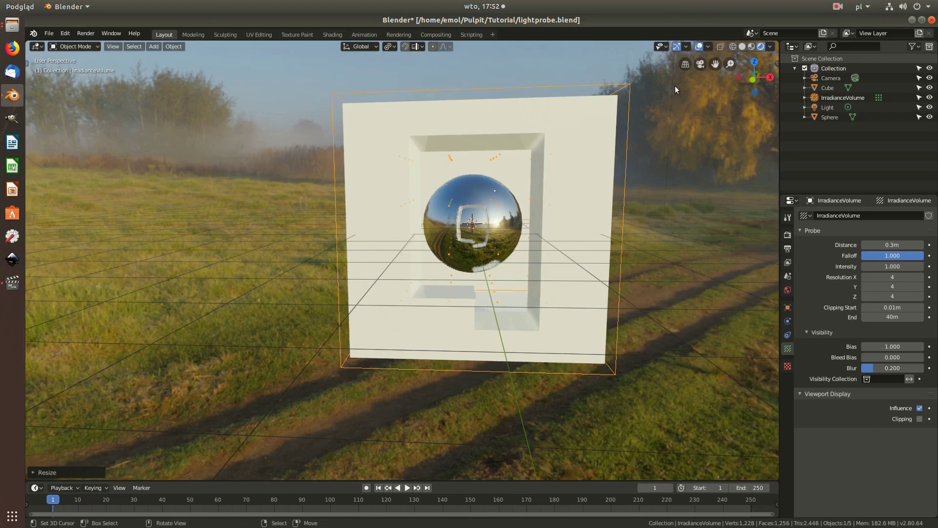
mouse_move(571, 155)
middle_mouse_down()
mouse_move(484, 158)
mouse_move(347, 193)
mouse_move(571, 229)
mouse_move(553, 200)
mouse_move(557, 220)
middle_mouse_up()
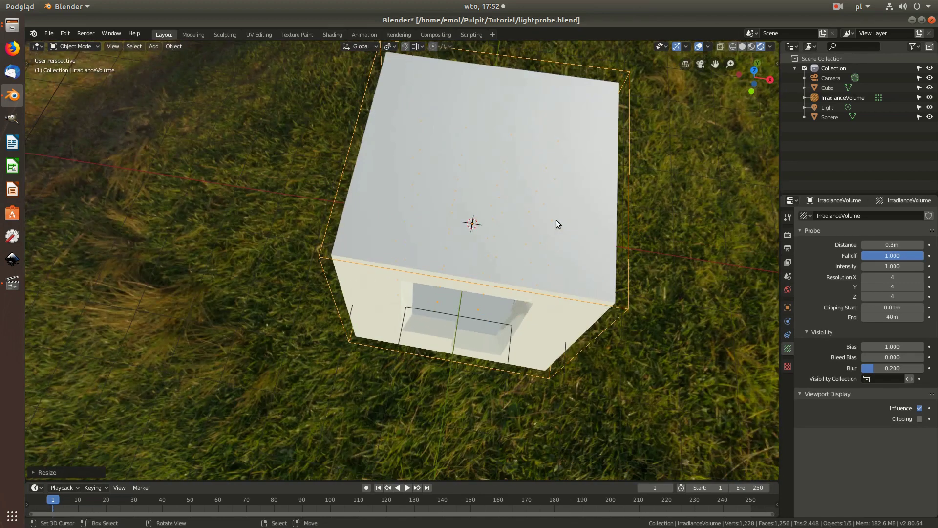
key("KP_7")
key("s")
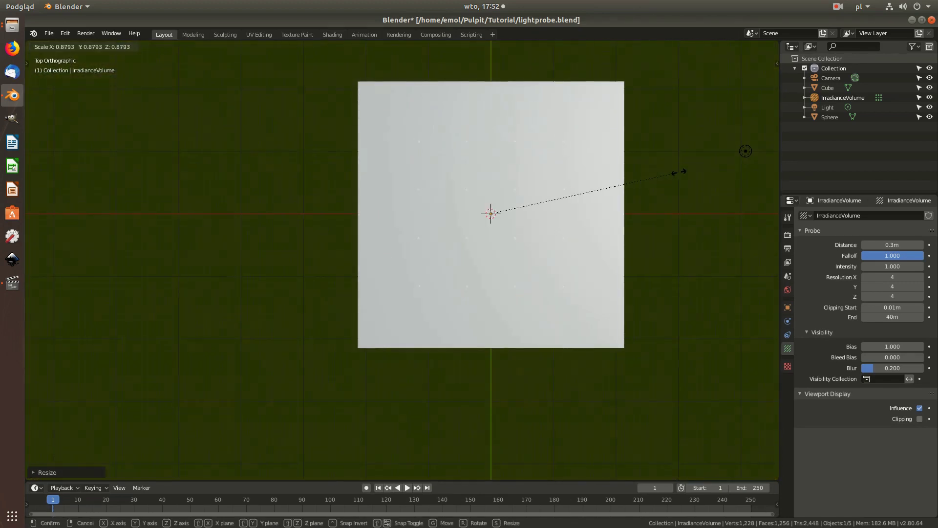
left_click(690, 158)
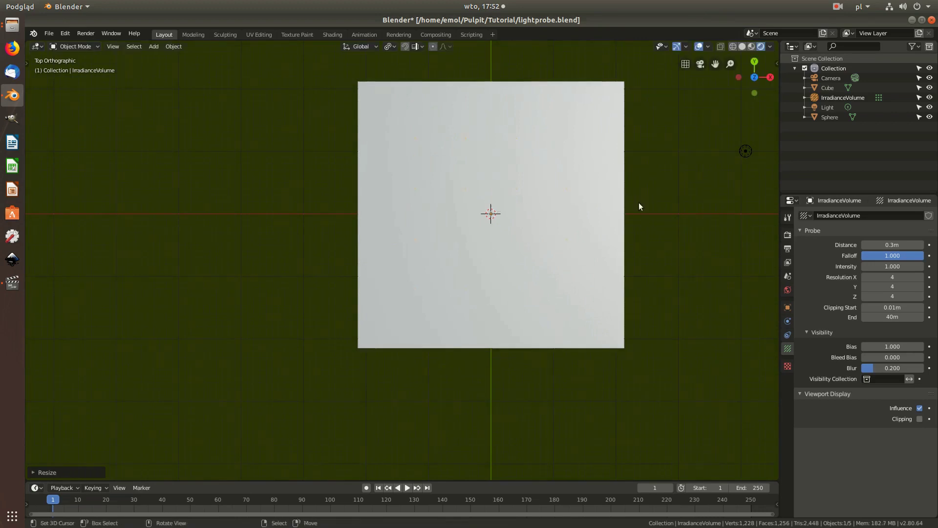
mouse_move(639, 203)
middle_mouse_down()
mouse_move(521, 273)
mouse_move(500, 260)
middle_mouse_up()
scroll(500, 261, "up", 2)
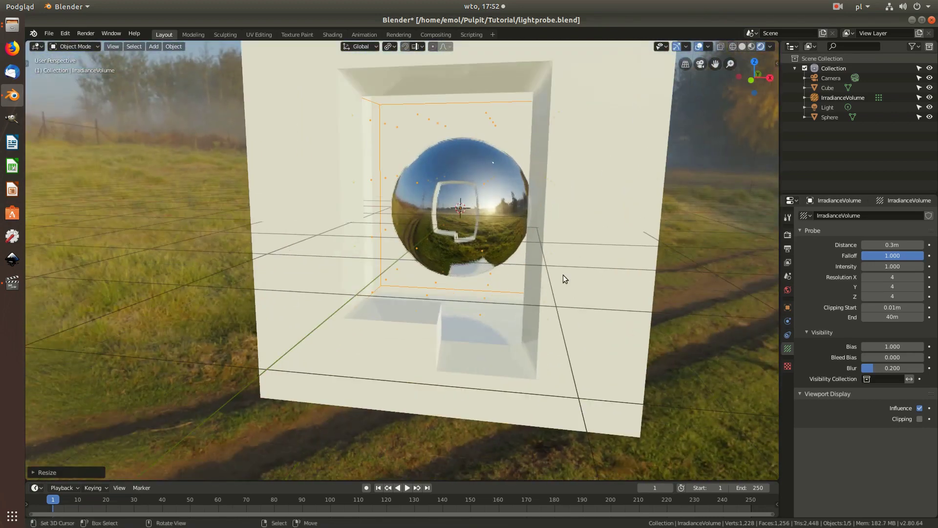
left_click(788, 248)
scroll(518, 216, "down", 2)
scroll(518, 216, "down", 3)
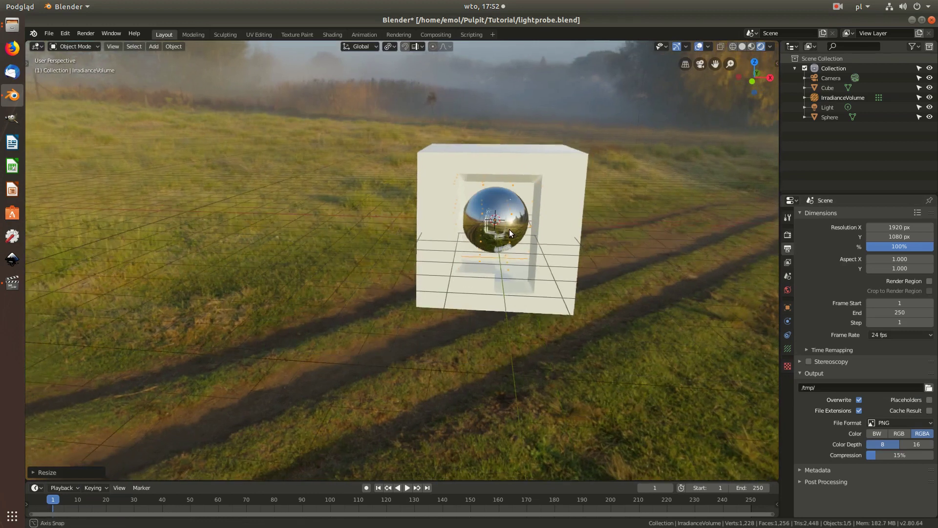
scroll(469, 237, "up", 2)
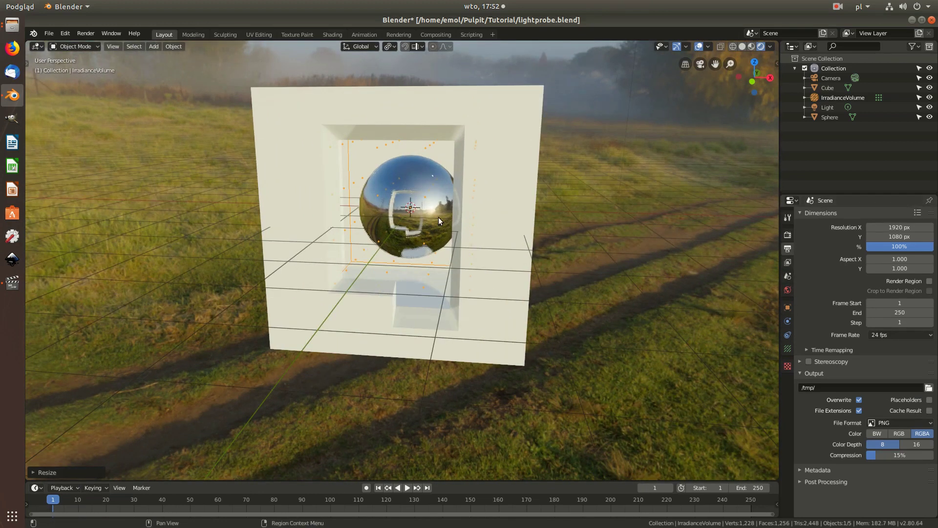
middle_click_drag(412, 142, 692, 318)
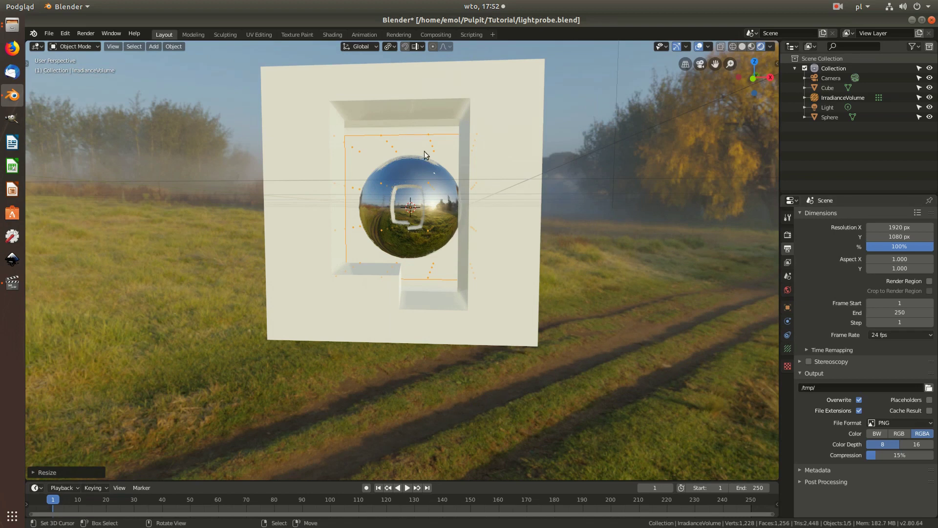
mouse_move(434, 146)
middle_mouse_down()
mouse_move(454, 126)
mouse_move(432, 195)
mouse_move(404, 231)
middle_mouse_up()
scroll(443, 127, "up", 5)
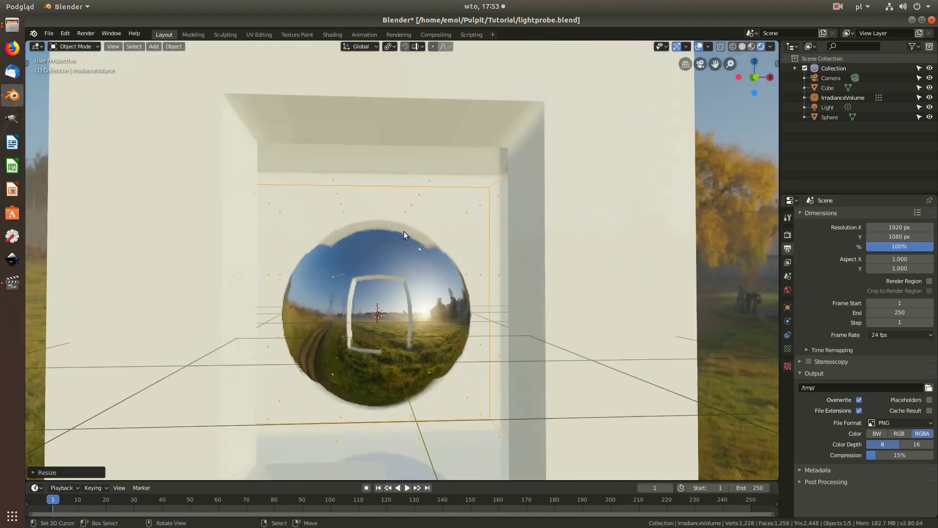
left_click(788, 350)
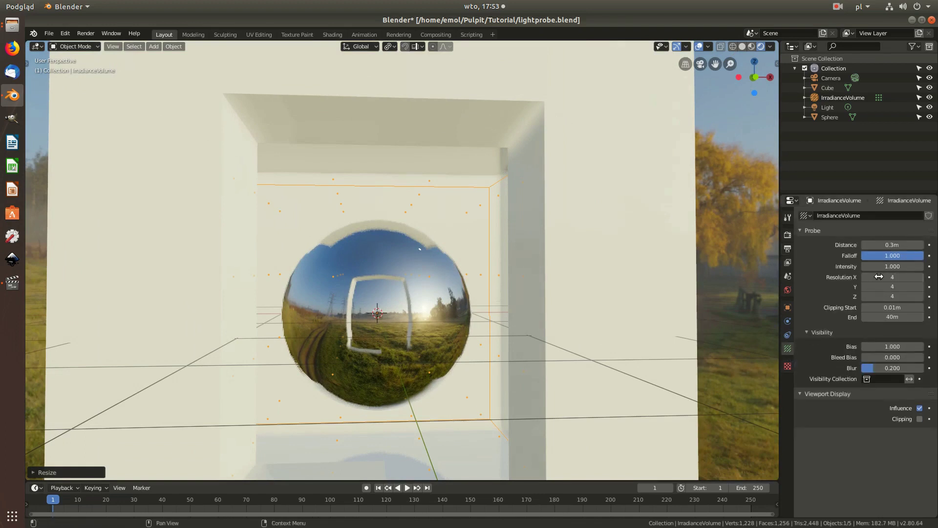
mouse_move(878, 277)
left_mouse_down()
mouse_move(888, 277)
mouse_move(876, 277)
left_mouse_up()
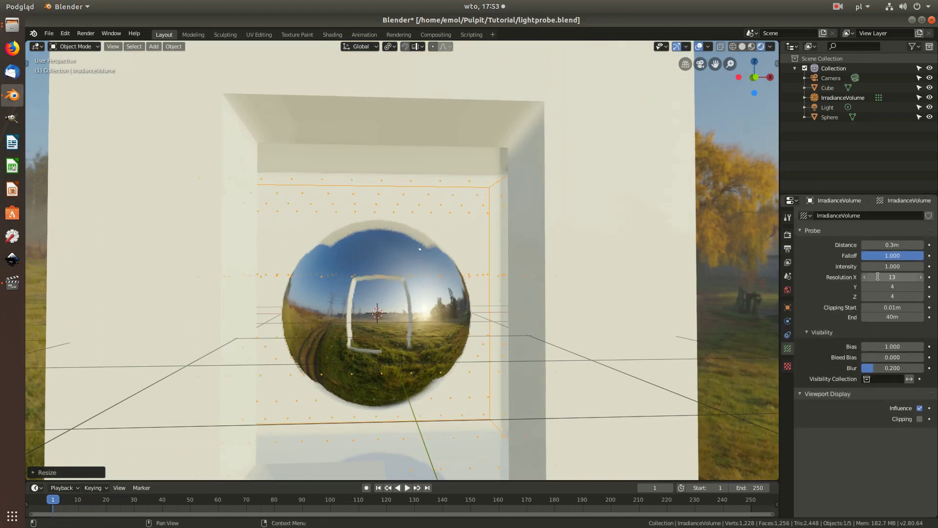
left_click(876, 276)
type("4")
key("Return")
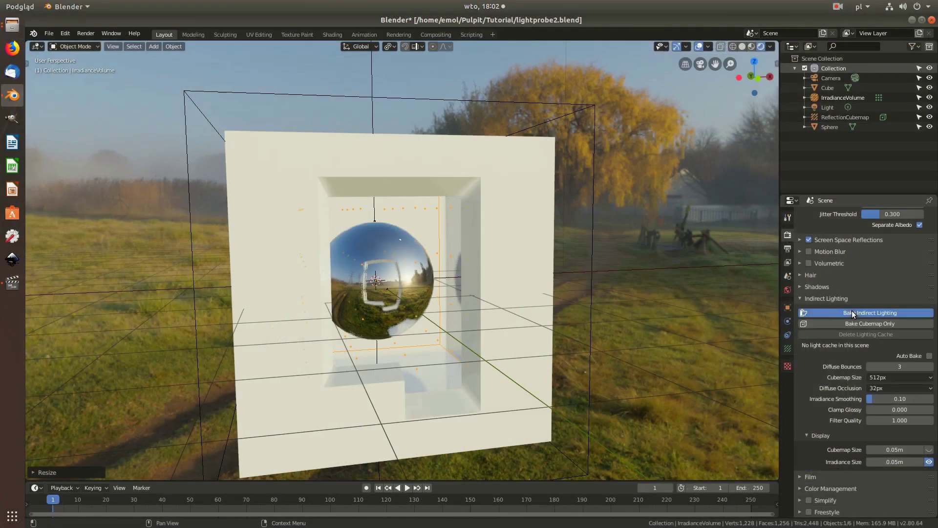
Bake indirect lighting (one cubemap, 64 irradiance samples) and untick Screen Space Reflections
left_click(852, 312)
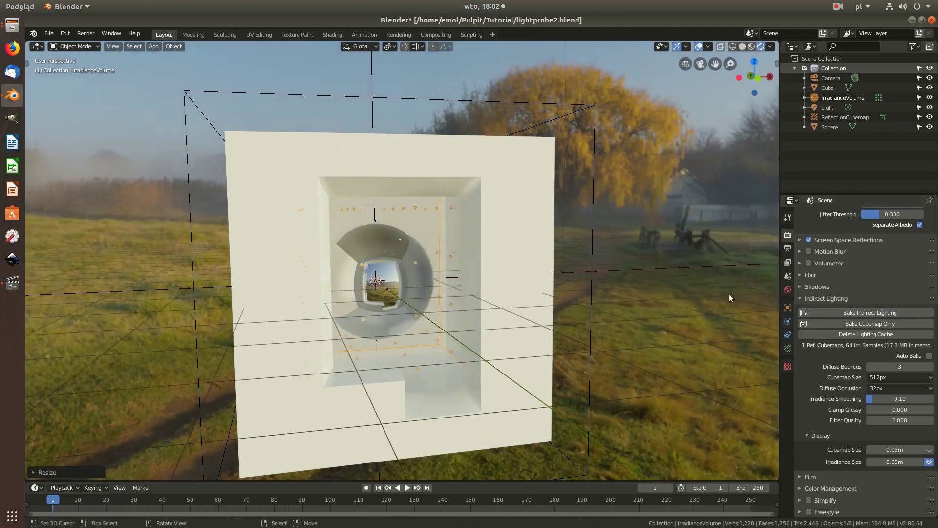
scroll(726, 297, "up", 4)
scroll(722, 296, "up", 3)
scroll(390, 248, "down", 3)
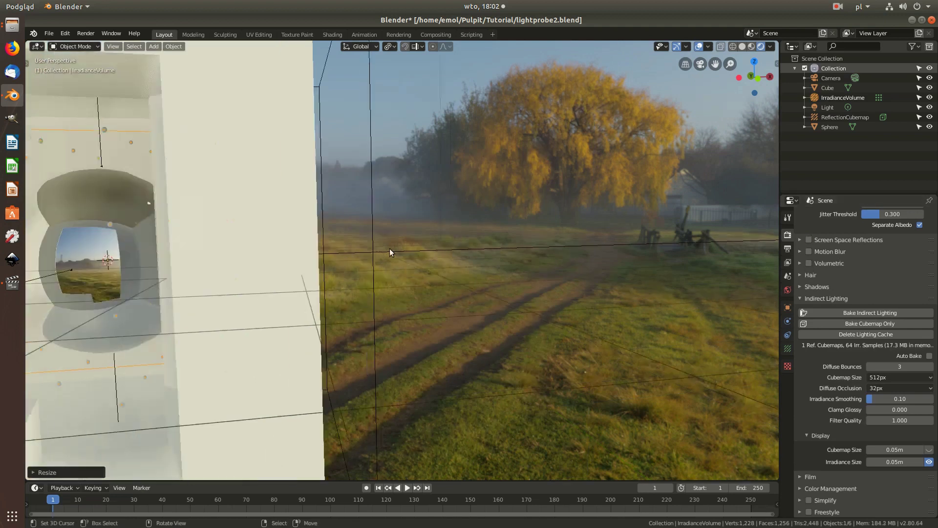
scroll(440, 251, "down", 3)
left_click(810, 239)
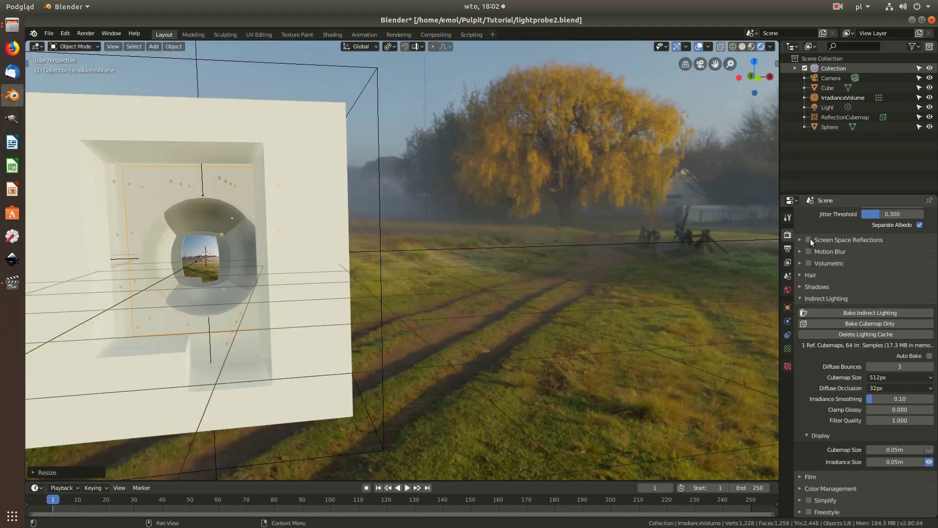
left_click(809, 239)
scroll(389, 246, "down", 3)
mouse_move(378, 262)
middle_mouse_down()
mouse_move(244, 223)
mouse_move(209, 204)
middle_mouse_up()
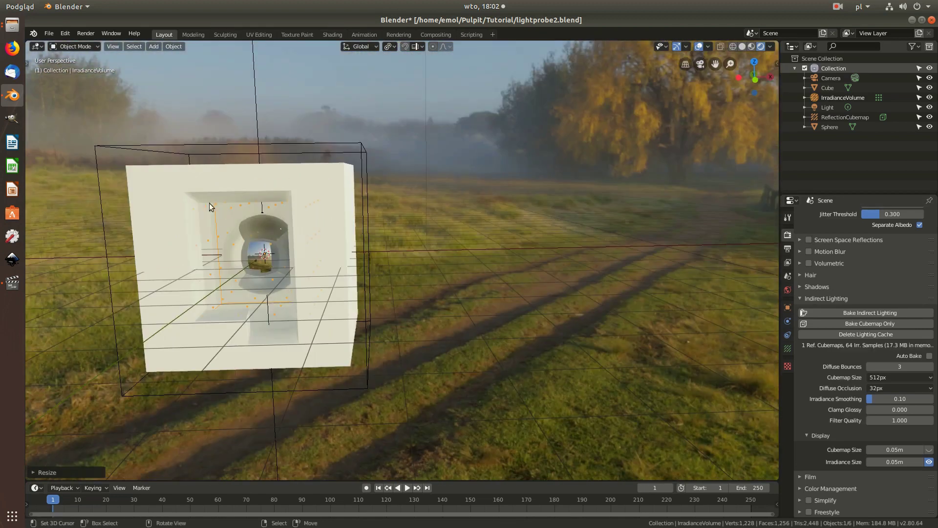
Select the point light in the Outliner and enable Contact Shadows in its Shadow panel
right_click(280, 184)
left_click(280, 184)
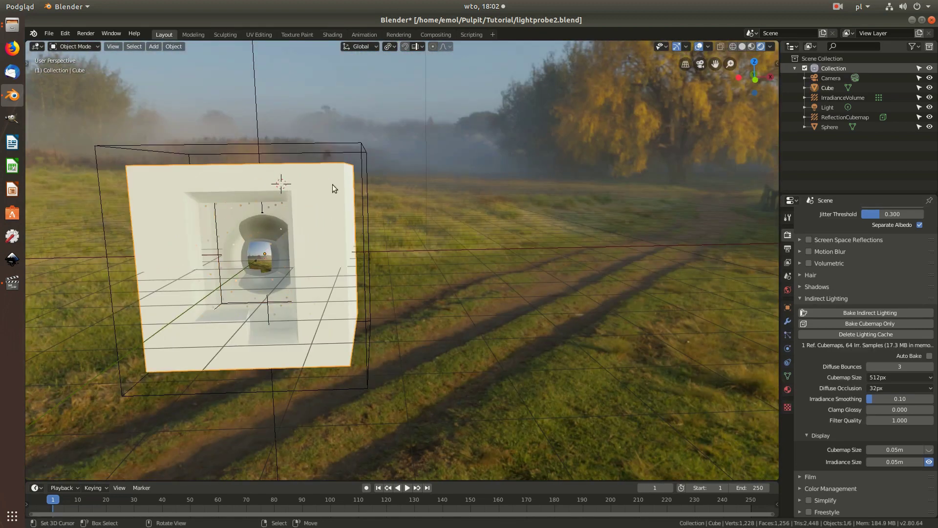
left_click(487, 219)
mouse_move(487, 225)
middle_mouse_down()
mouse_move(308, 222)
mouse_move(298, 234)
mouse_move(365, 217)
middle_mouse_up()
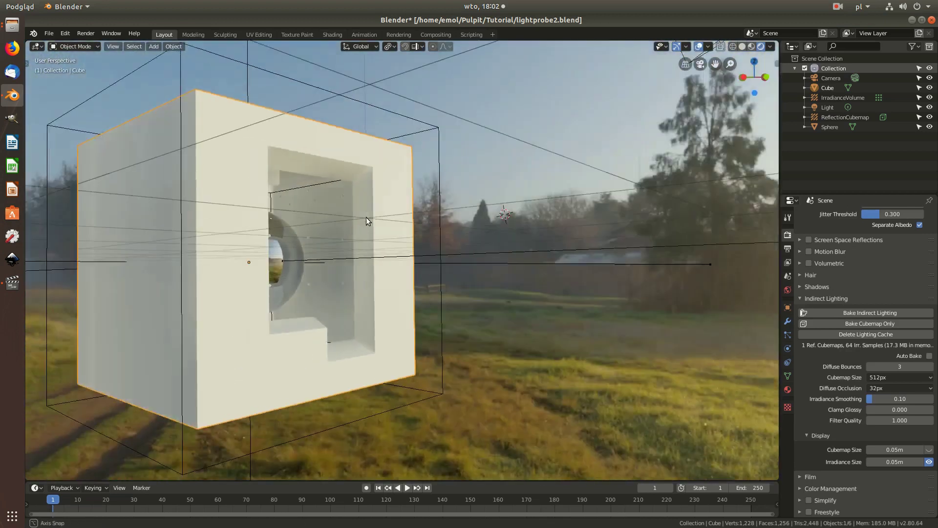
left_click(843, 97)
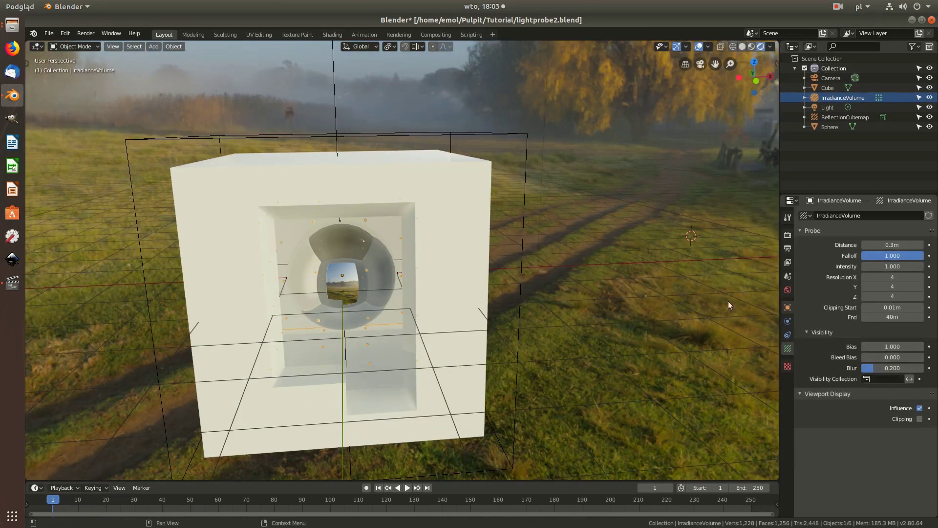
scroll(370, 172, "down", 2)
left_click(828, 107)
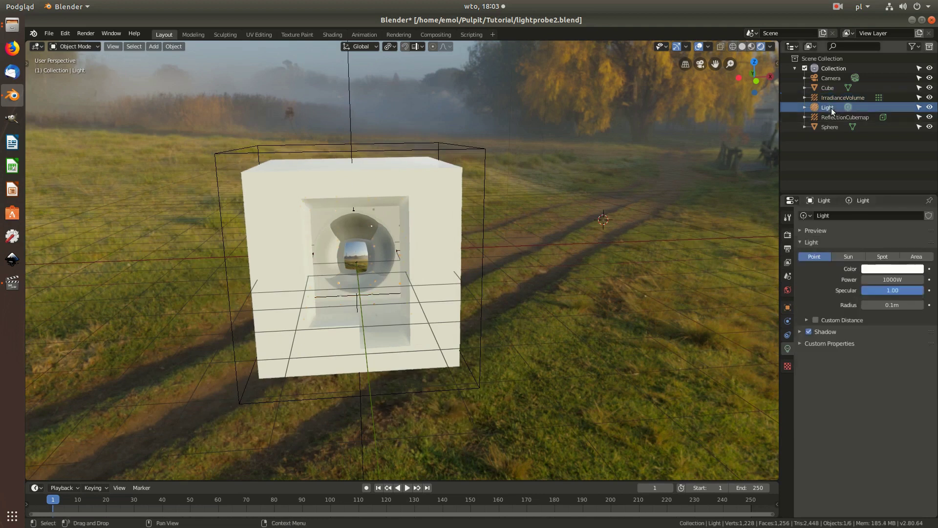
left_click(800, 337)
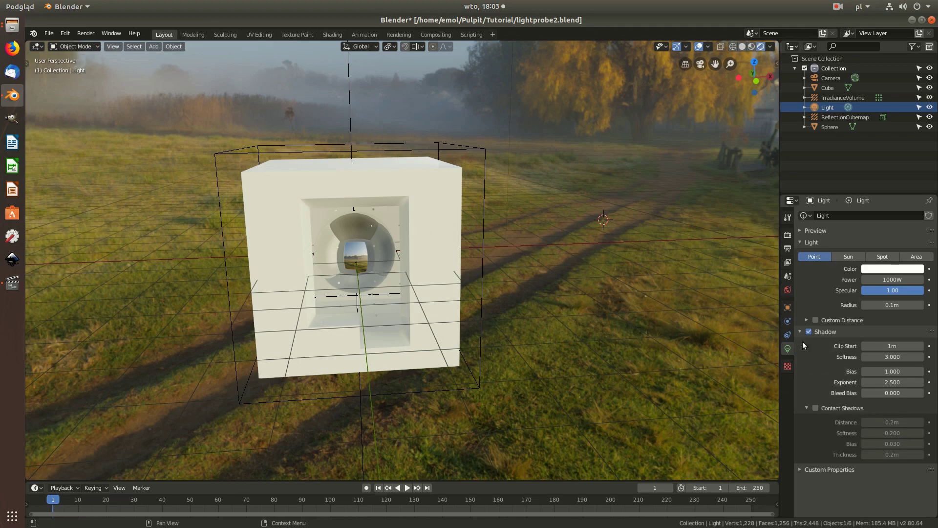
left_click(816, 408)
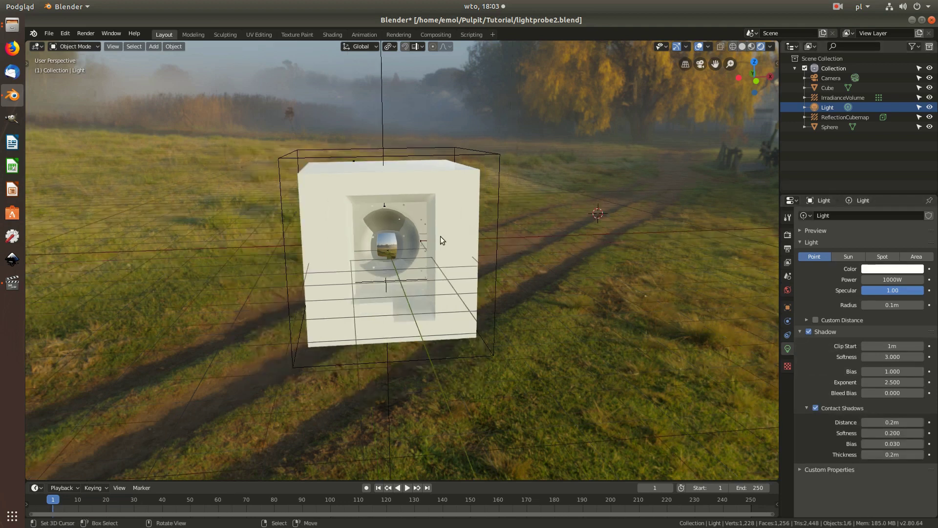
Duplicate the irradiance volume, then delete the duplicate
middle_click_drag(613, 185, 402, 221)
key("Delete")
left_click(834, 98)
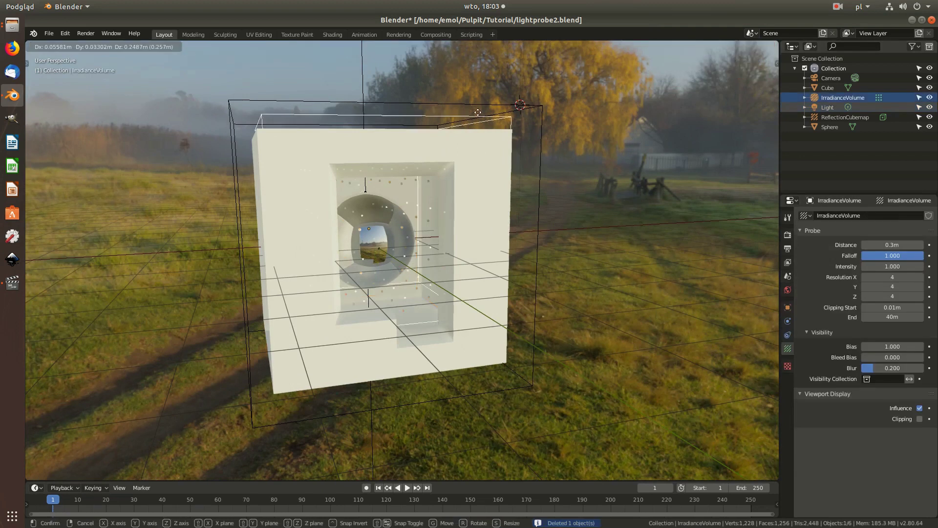
middle_click_drag(482, 112, 450, 137)
key("shift+d")
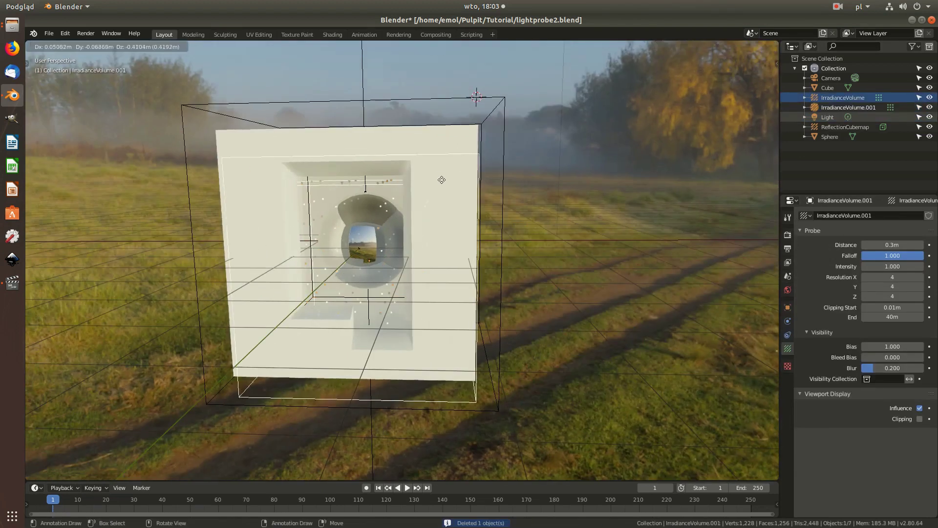
left_click(434, 168)
middle_click_drag(433, 168, 460, 174)
scroll(422, 181, "up", 2)
key("x")
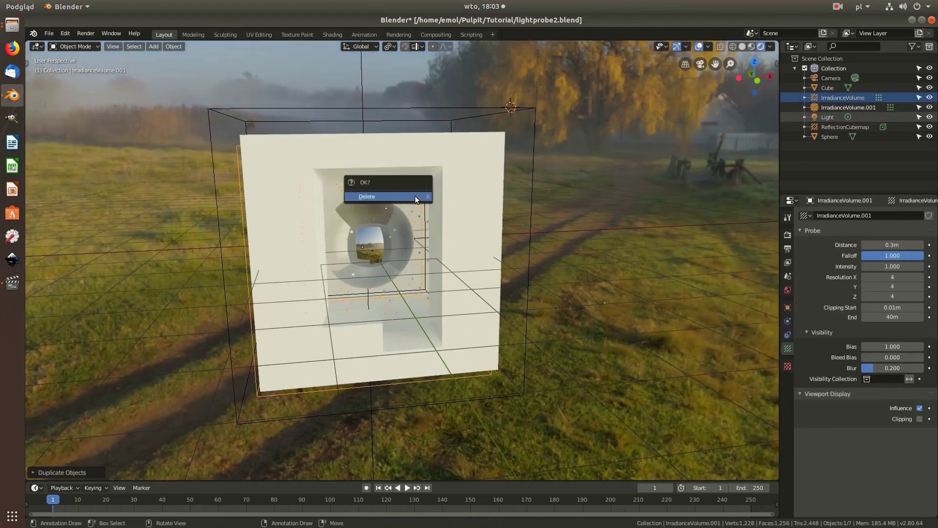
left_click(415, 192)
scroll(415, 196, "up", 3)
mouse_move(419, 216)
middle_mouse_down()
mouse_move(383, 178)
mouse_move(442, 193)
mouse_move(303, 190)
mouse_move(458, 215)
middle_mouse_up()
scroll(378, 179, "down", 3)
scroll(443, 188, "up", 3)
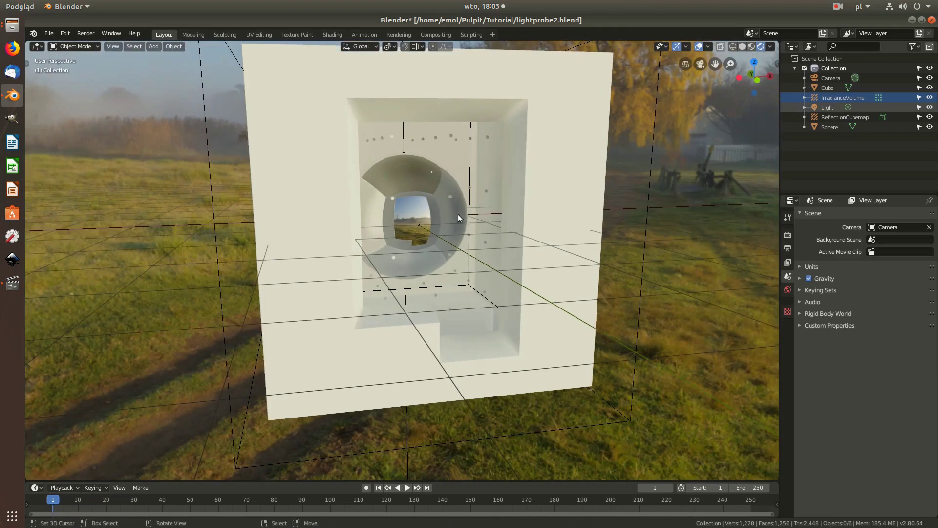
scroll(466, 218, "down", 1)
scroll(456, 220, "down", 2)
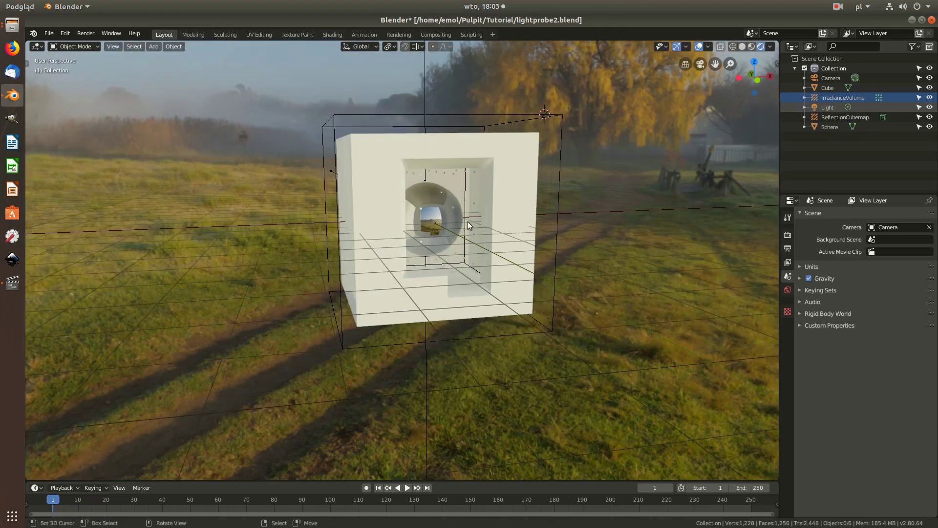
scroll(468, 222, "up", 3)
scroll(464, 225, "up", 1)
scroll(470, 270, "down", 3)
scroll(441, 257, "down", 1)
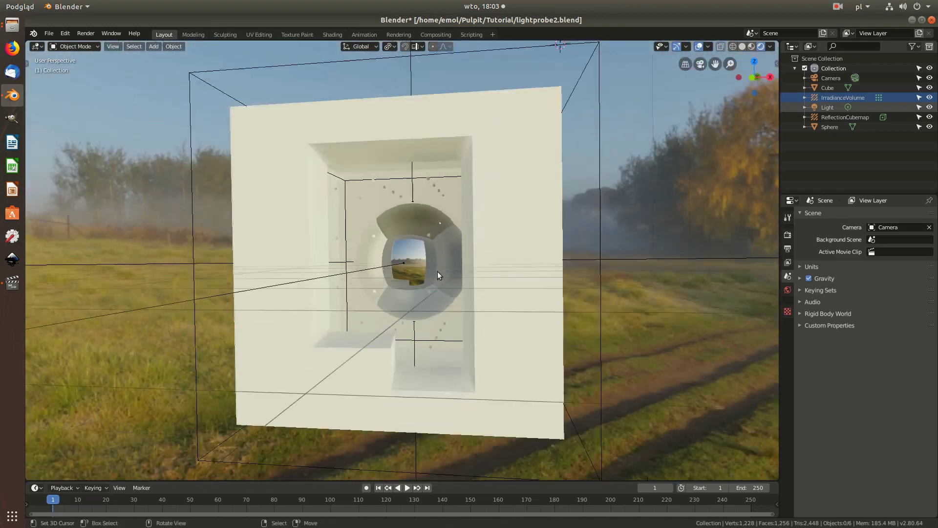
scroll(437, 271, "down", 1)
mouse_move(386, 269)
middle_mouse_down()
mouse_move(427, 264)
mouse_move(340, 220)
middle_mouse_up()
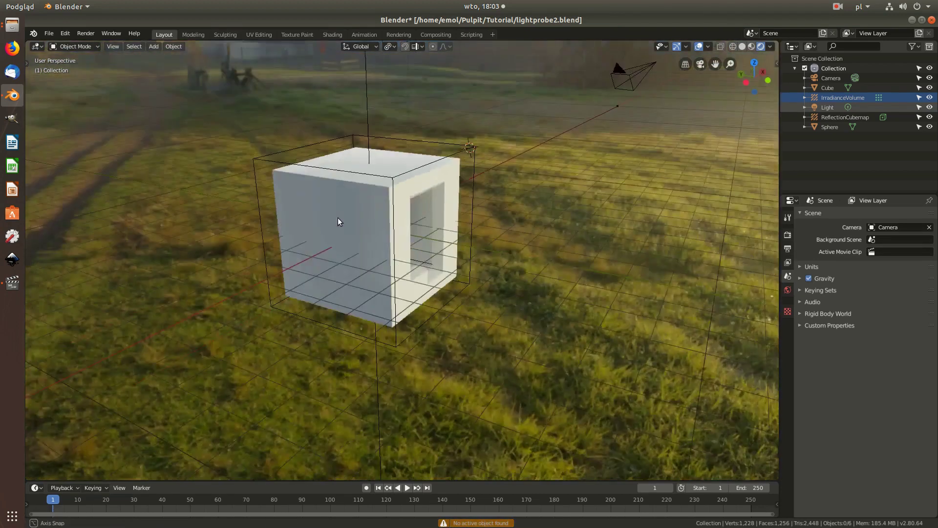